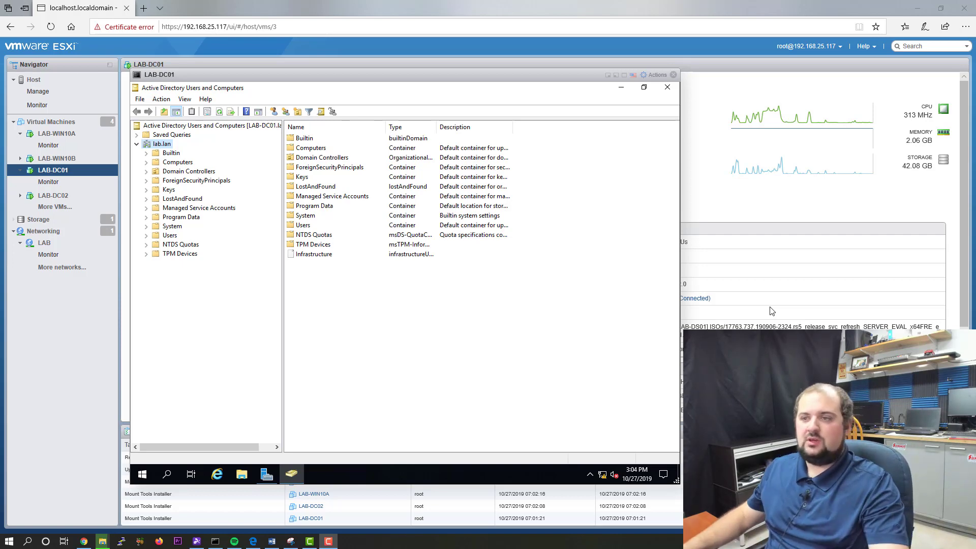
Step: Close Active Directory Users and Computers and Server Manager on LAB-DC01
{"action": "left_click", "coordinate": [668, 87]}
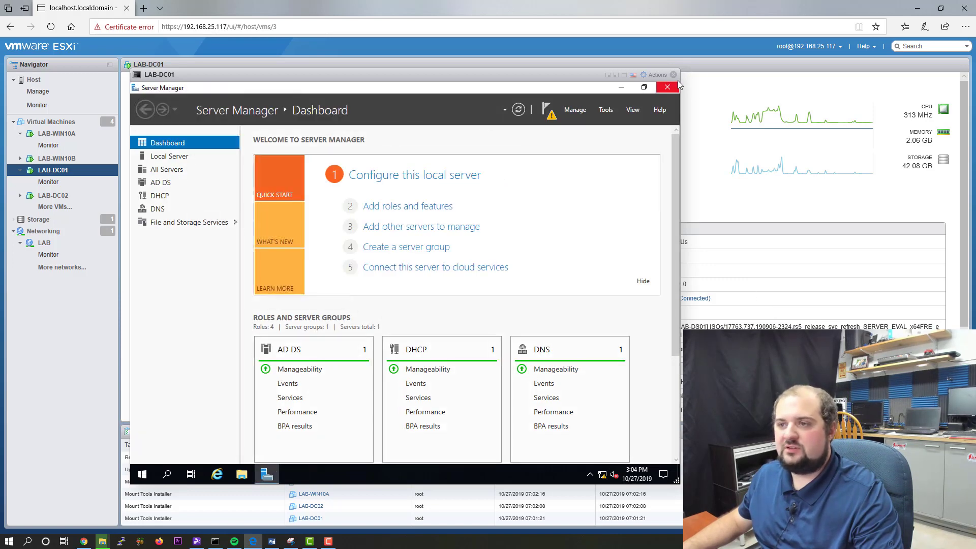
{"action": "left_click", "coordinate": [668, 88]}
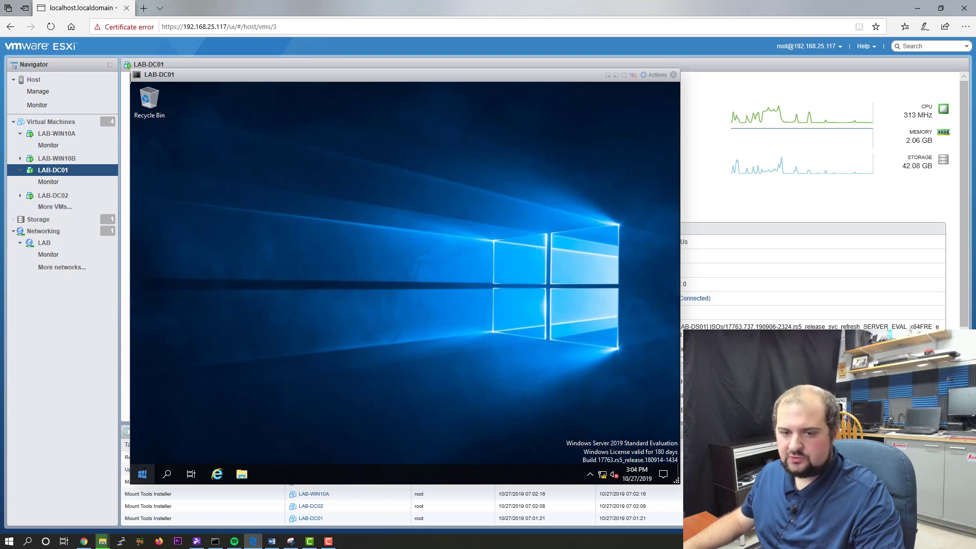
Step: Relaunch Server Manager, dismiss the Admin Center notice, and open Active Directory Users and Computers from Tools
{"action": "left_click", "coordinate": [142, 474]}
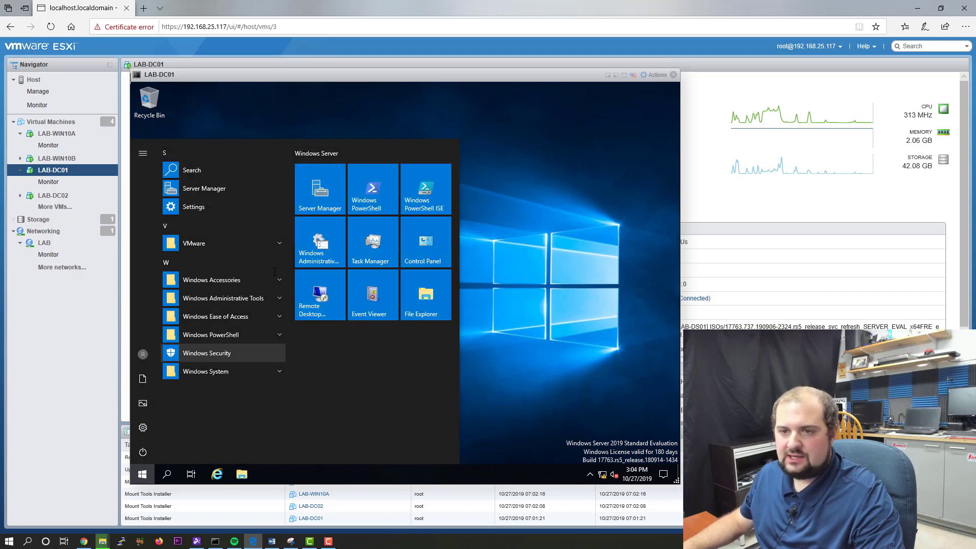
{"action": "left_click", "coordinate": [320, 188]}
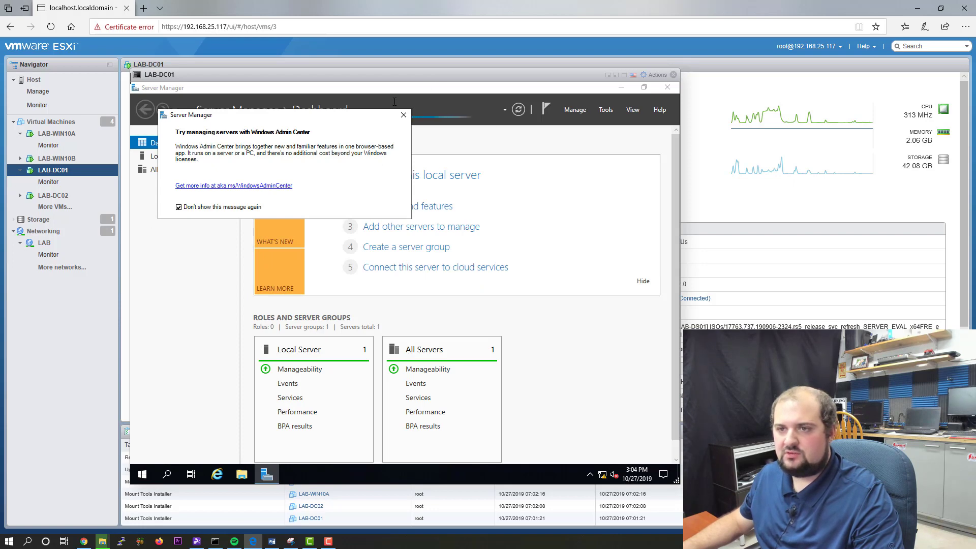
{"action": "left_click", "coordinate": [403, 115]}
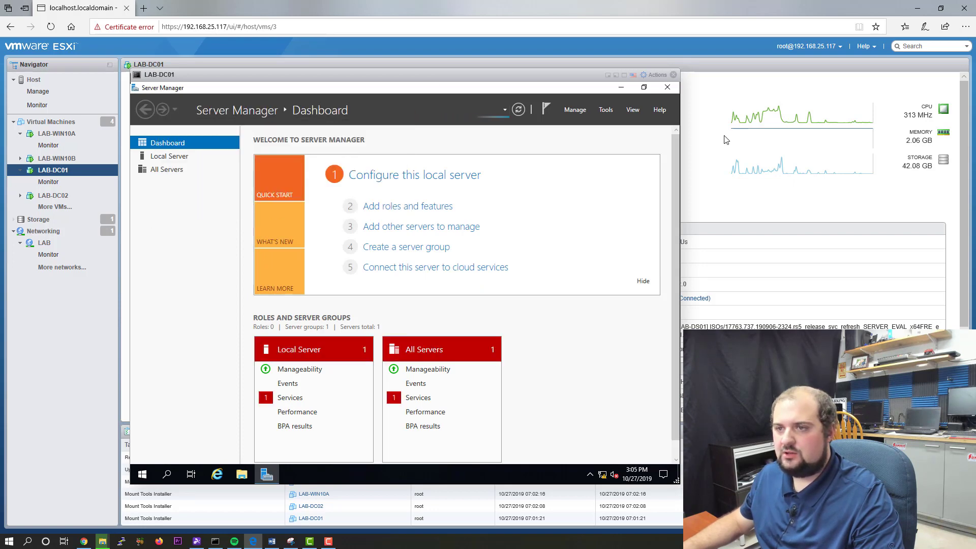
{"action": "left_click", "coordinate": [606, 110]}
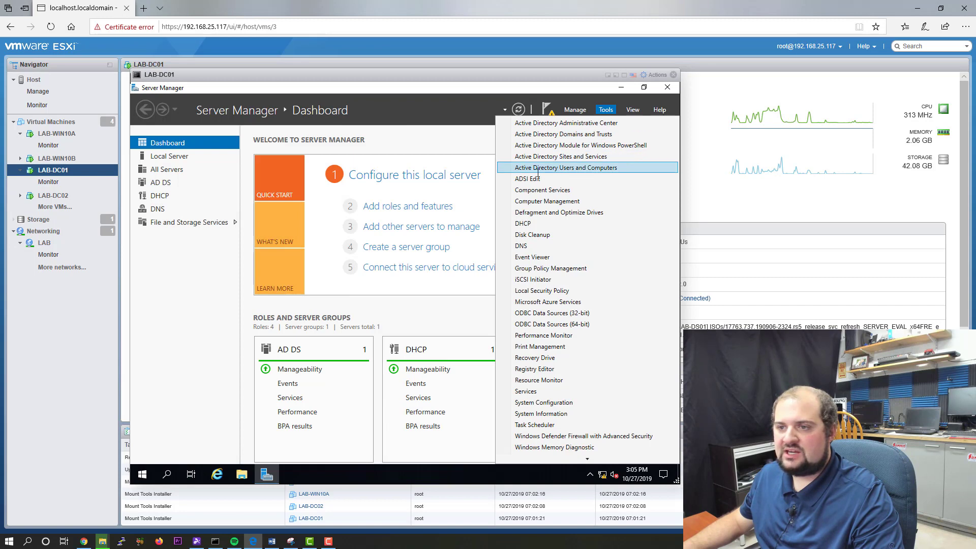
{"action": "left_click", "coordinate": [596, 168]}
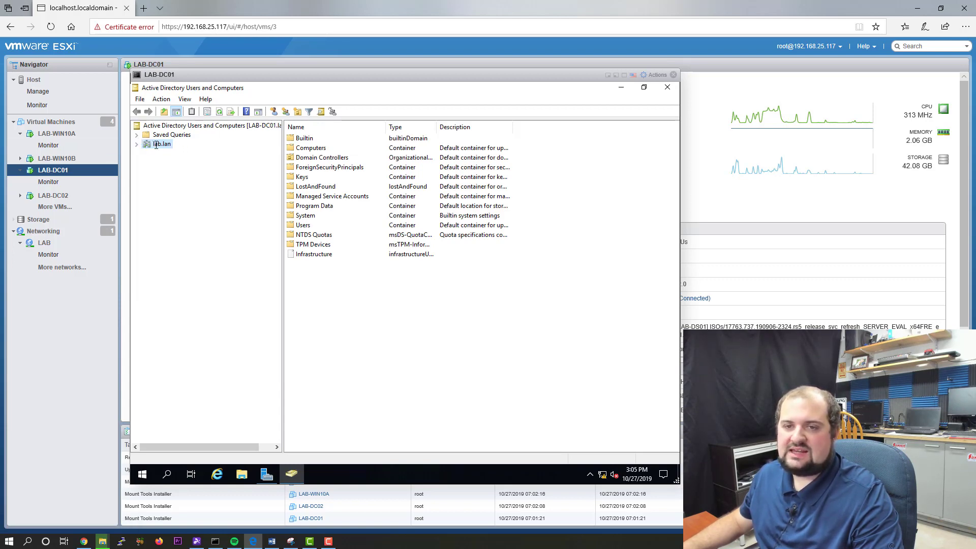
Step: Expand lab.lan and display the Users container's accounts and security groups
{"action": "left_click", "coordinate": [136, 144]}
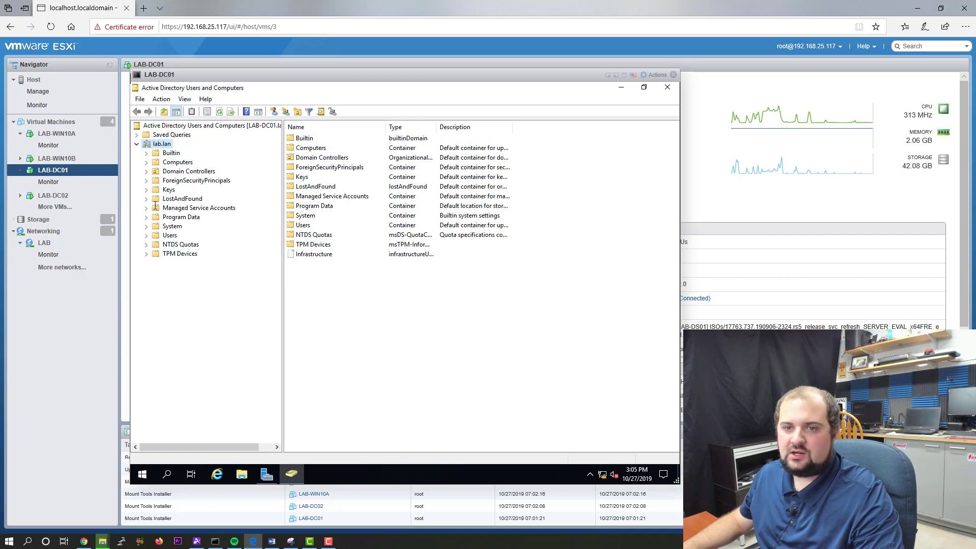
{"action": "left_click", "coordinate": [163, 236]}
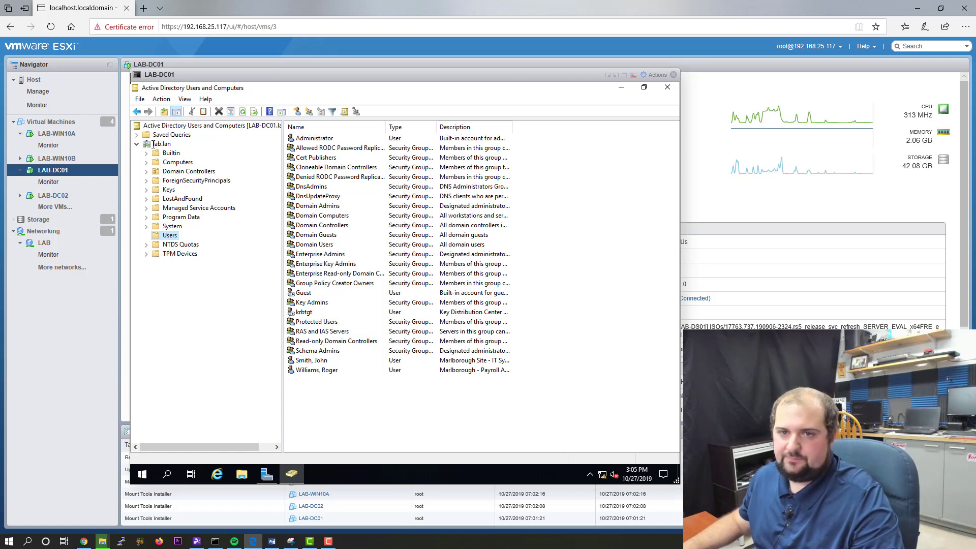
Step: Create an organizational unit named Lab_Users directly under lab.lan
{"action": "right_click", "coordinate": [155, 143]}
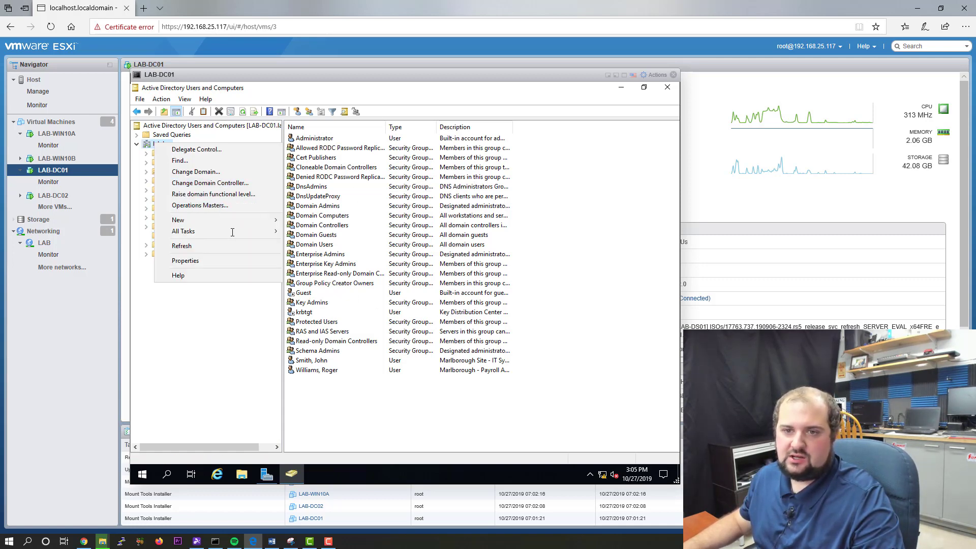
{"action": "mouse_move", "coordinate": [239, 222]}
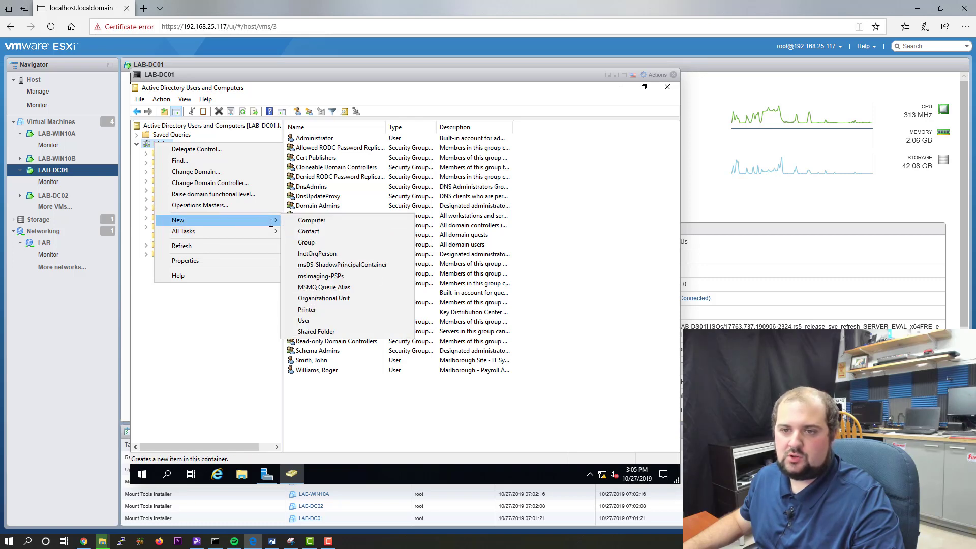
{"action": "left_click", "coordinate": [367, 299]}
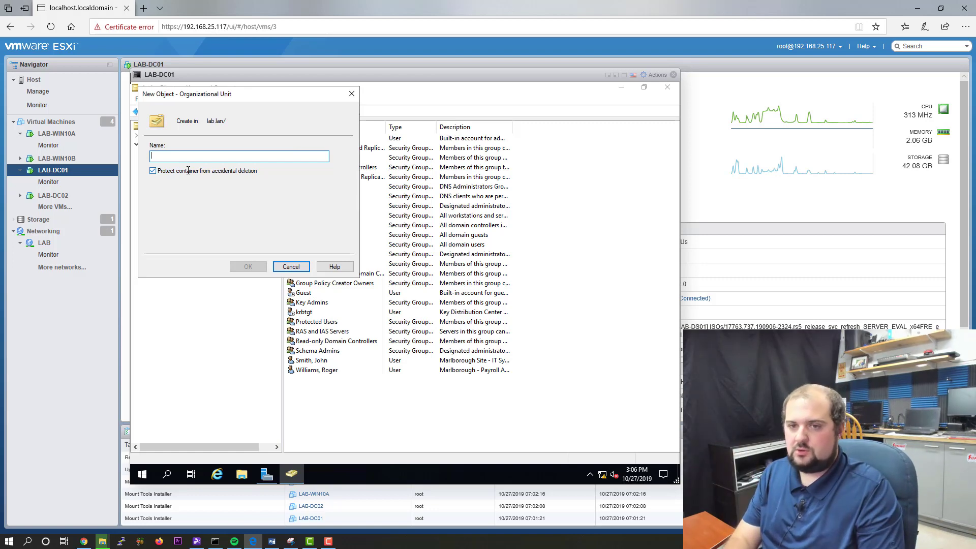
{"action": "type", "text": "Lab_Users"}
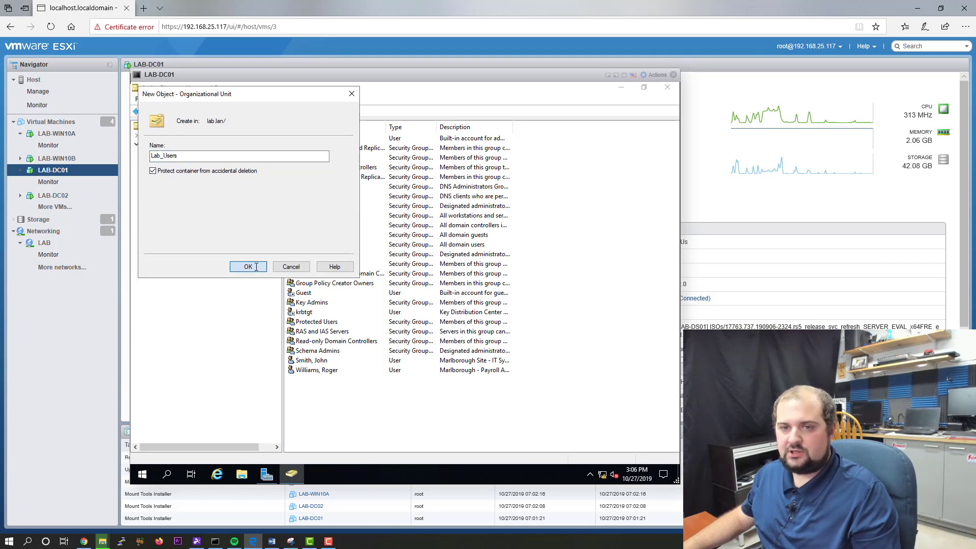
{"action": "left_click", "coordinate": [248, 267]}
Step: Start a new Lab_Users user with the user's first and last name, full name as 'Last, First', and logon name
{"action": "right_click", "coordinate": [385, 187]}
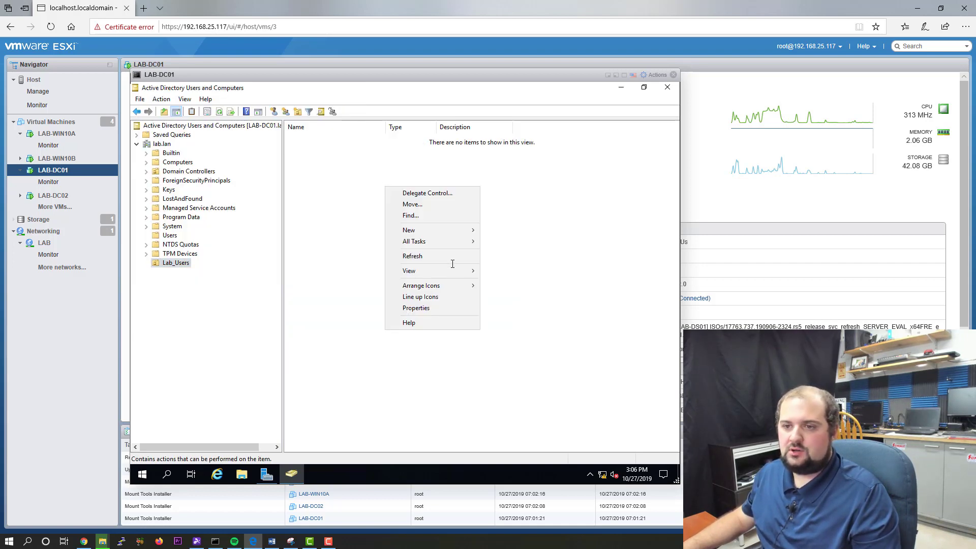
{"action": "mouse_move", "coordinate": [451, 231]}
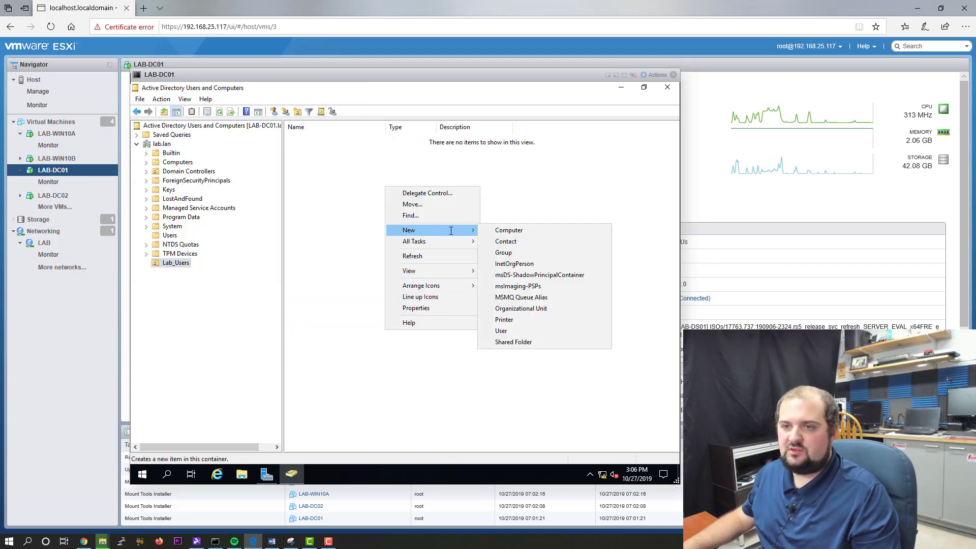
{"action": "left_click", "coordinate": [502, 330]}
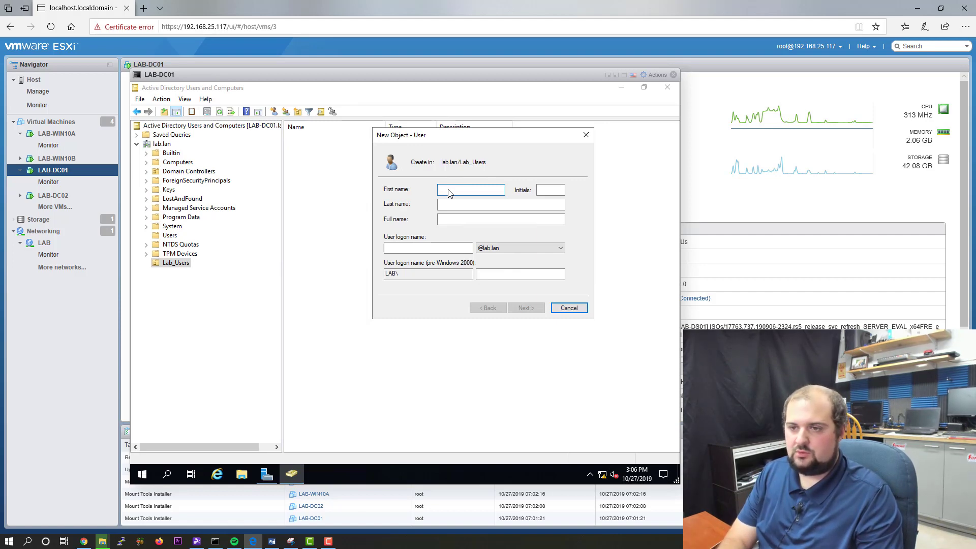
{"action": "type", "text": "Robert"}
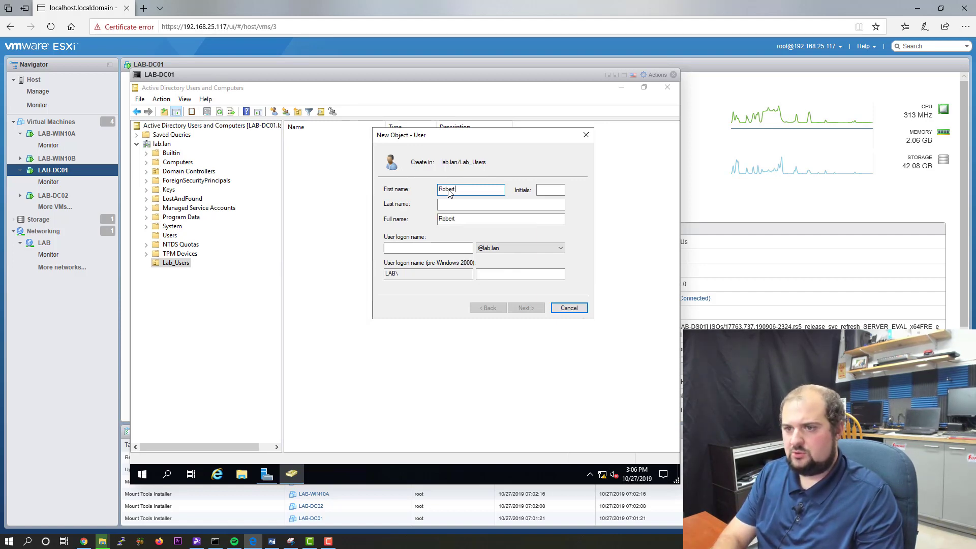
{"action": "key", "text": "Tab"}
{"action": "key", "text": "Tab"}
{"action": "type", "text": "Smith"}
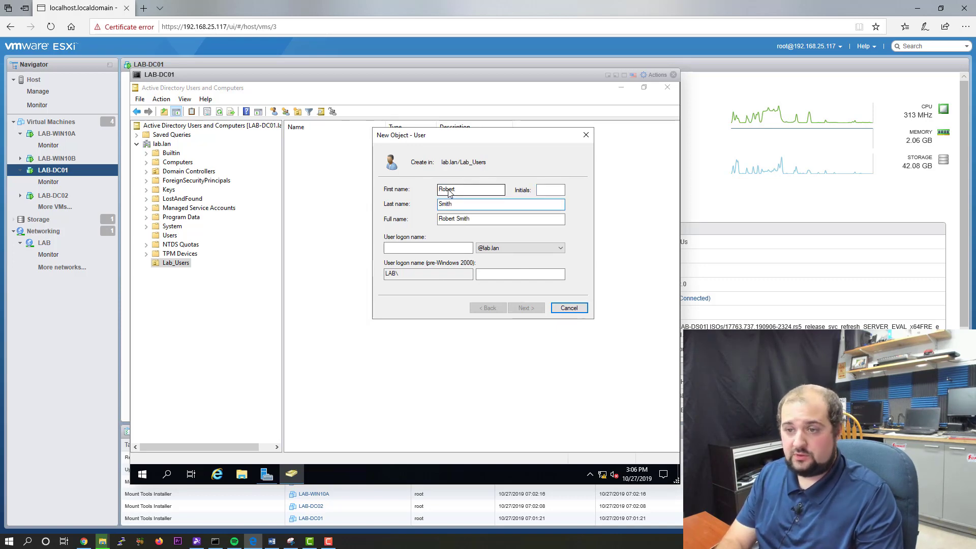
{"action": "key", "text": "Tab"}
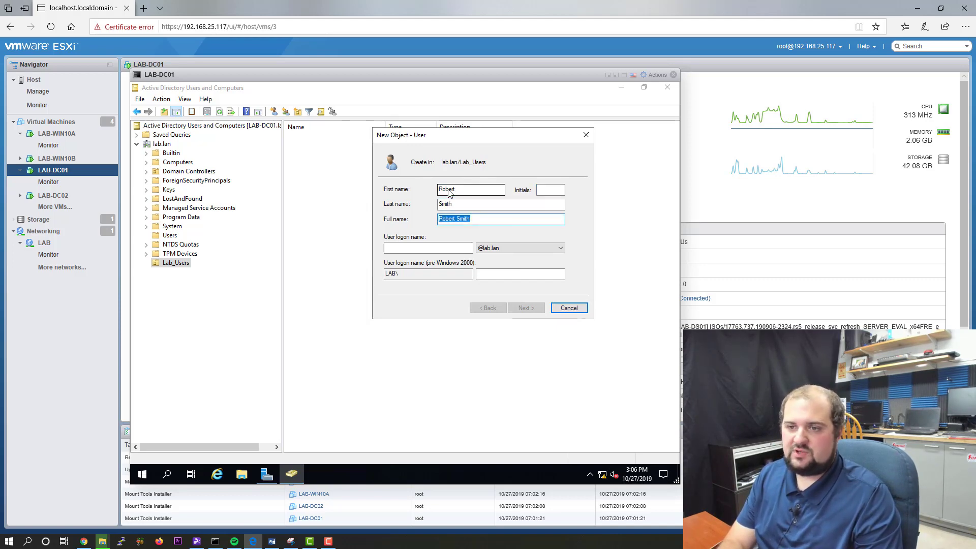
{"action": "key", "text": "BackSpace"}
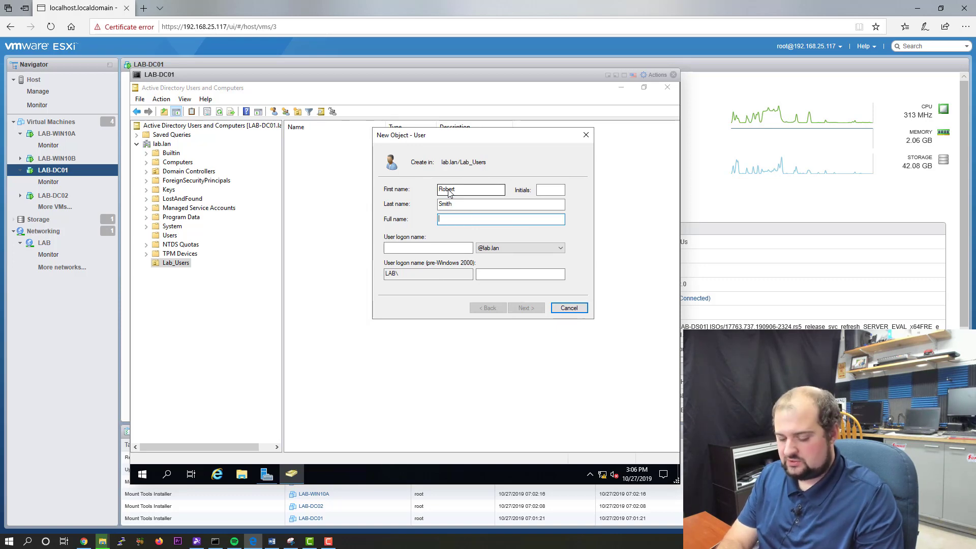
{"action": "key", "text": "Tab"}
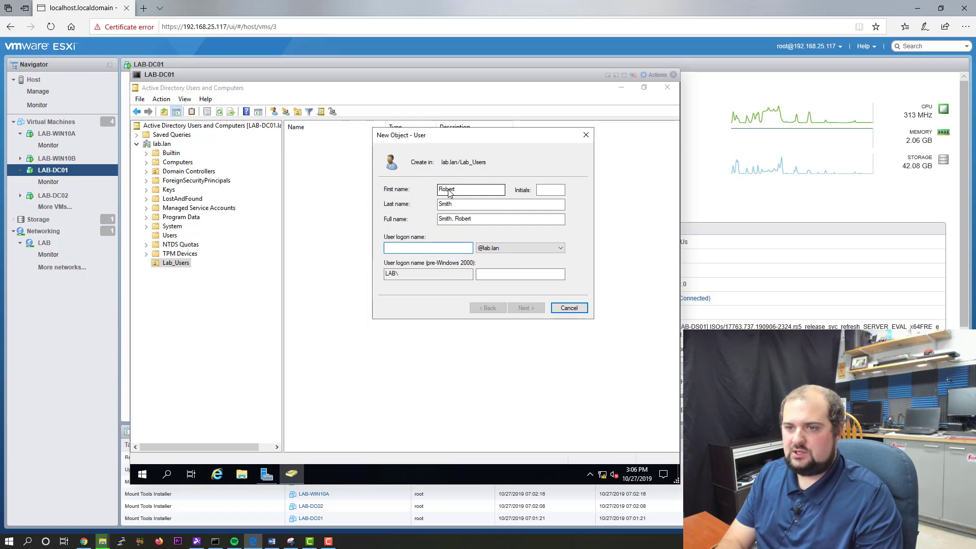
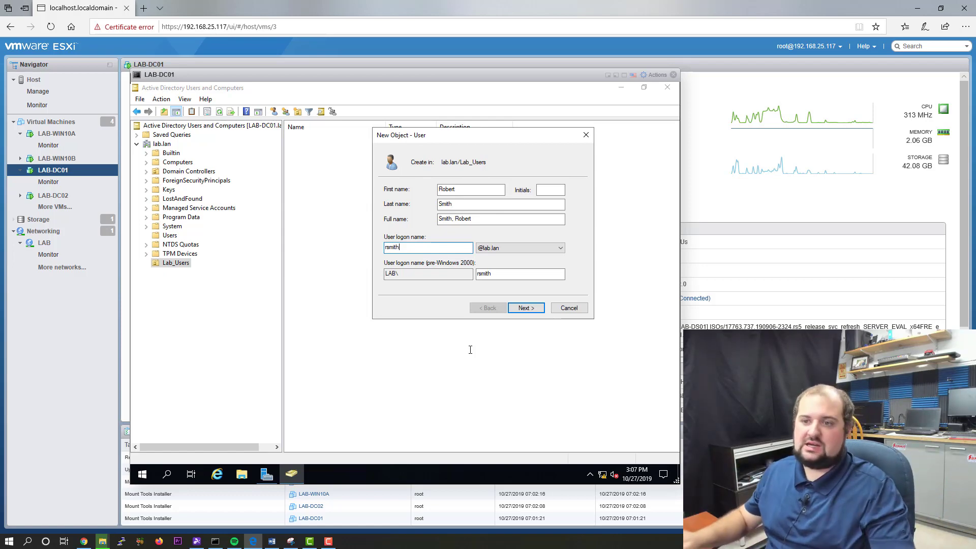
Step: Give the account a password with no change required at next logon, and finish creating it
{"action": "left_click", "coordinate": [536, 309]}
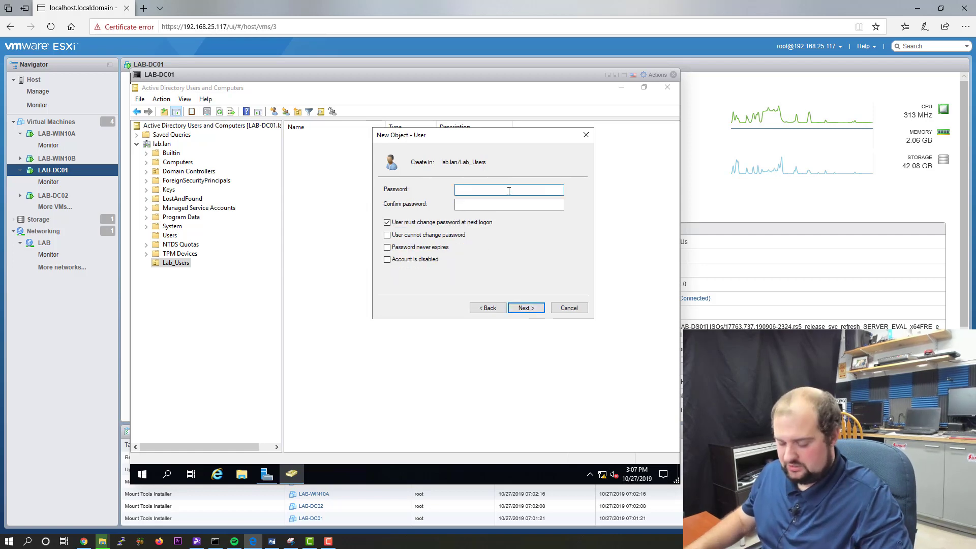
{"action": "type", "text": "P@ssw0rd"}
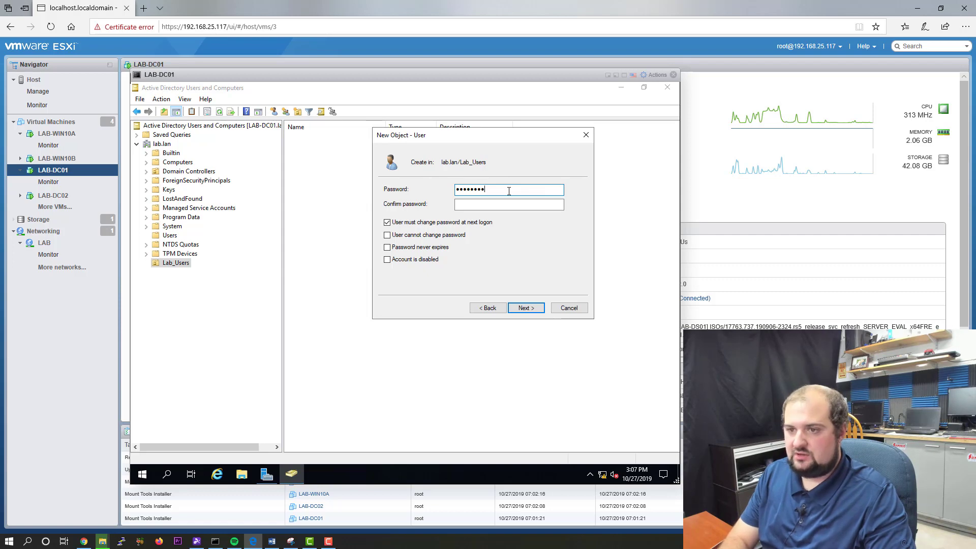
{"action": "key", "text": "Tab"}
{"action": "type", "text": "P@s"}
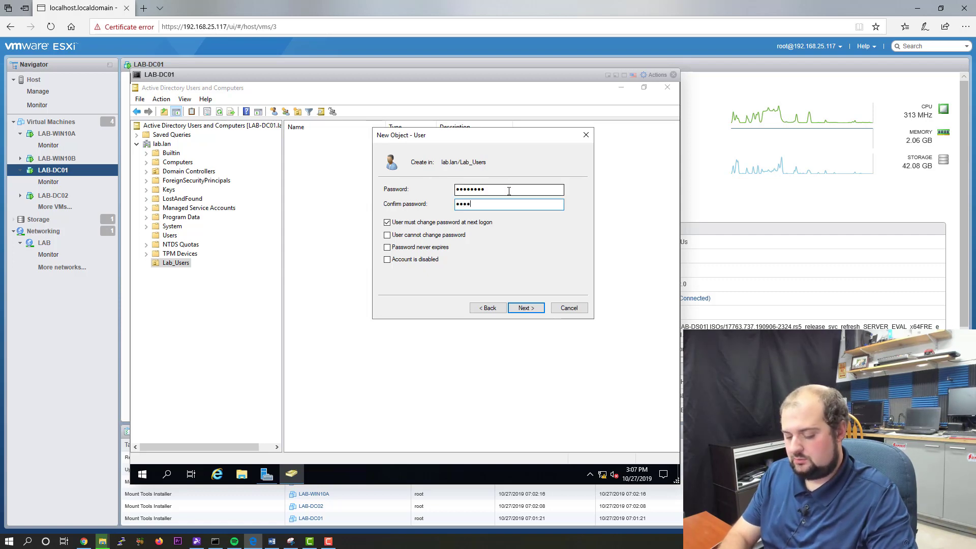
{"action": "type", "text": "sw0"}
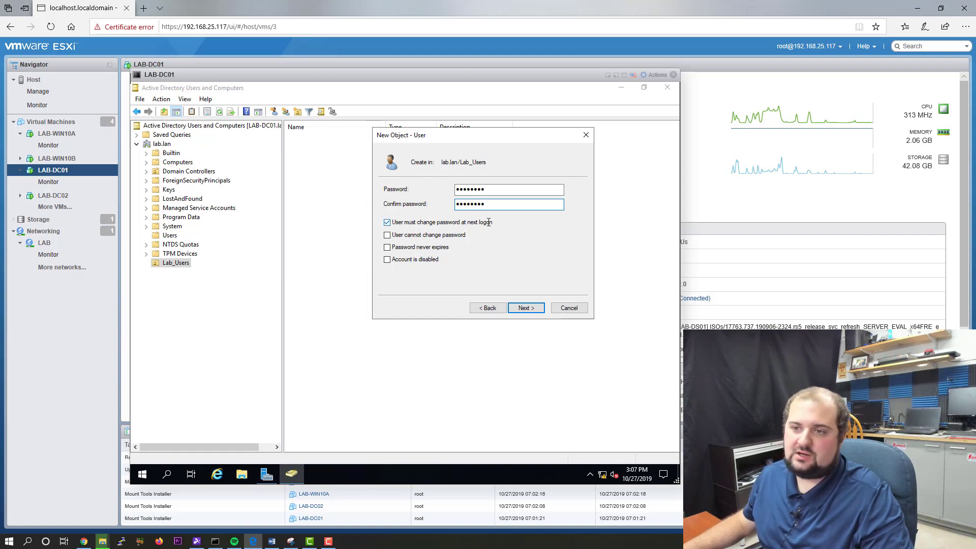
{"action": "left_click", "coordinate": [389, 222]}
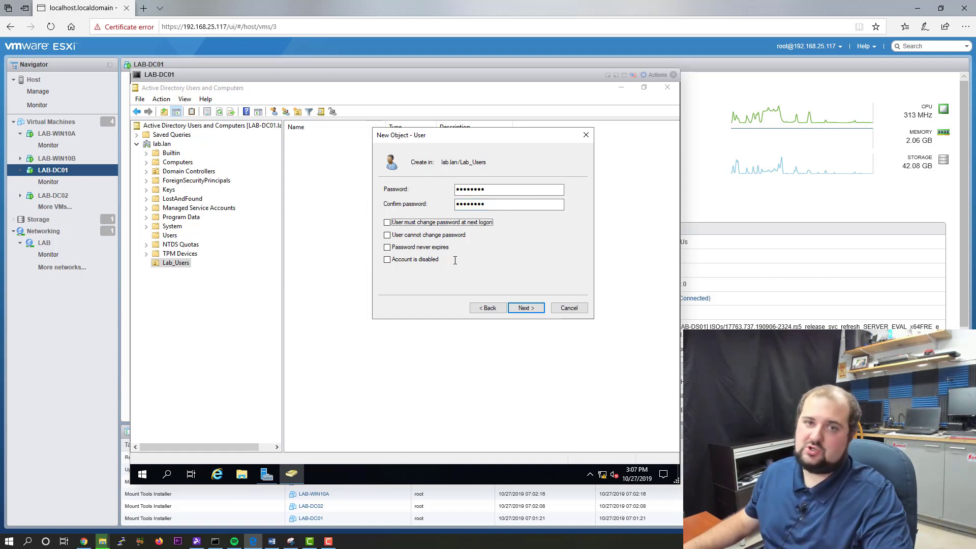
{"action": "left_click", "coordinate": [531, 308]}
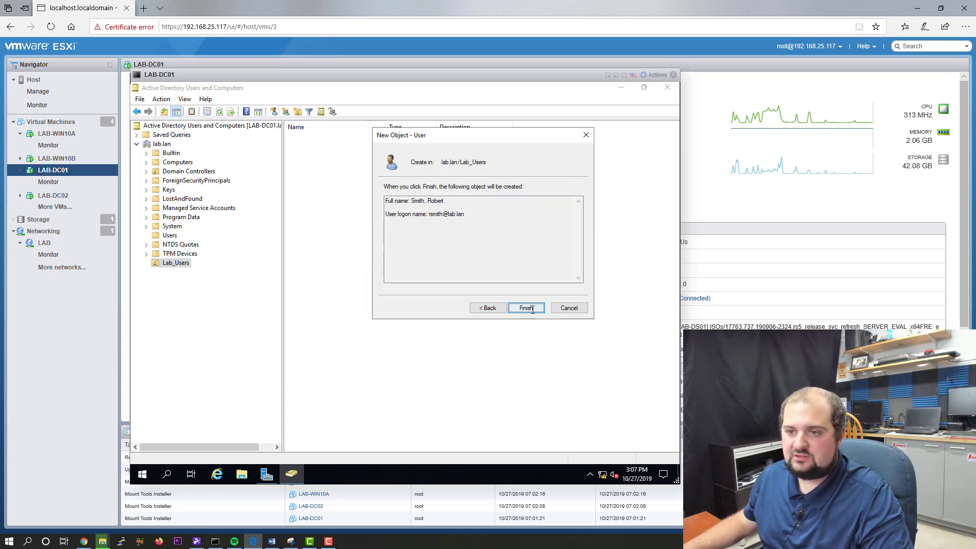
{"action": "left_click", "coordinate": [526, 308]}
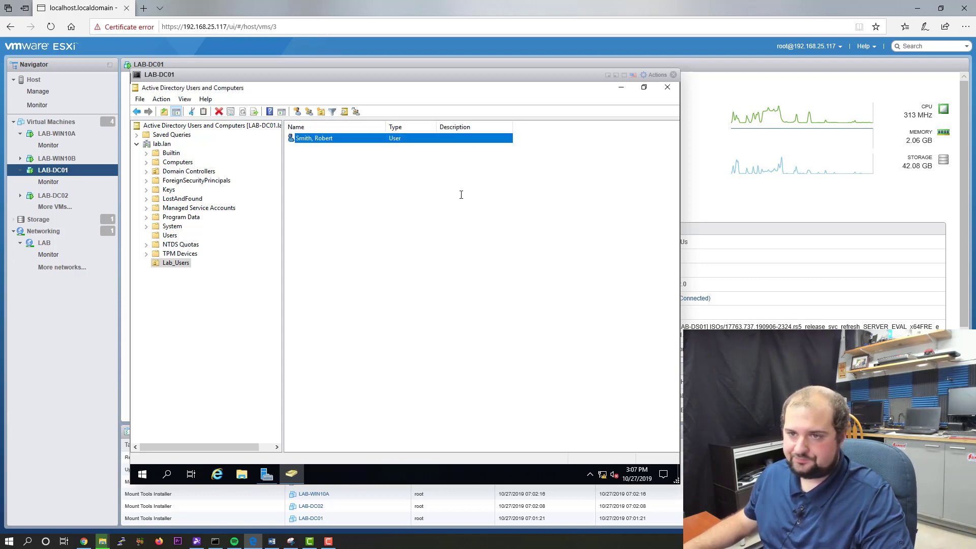
{"action": "left_click", "coordinate": [362, 166]}
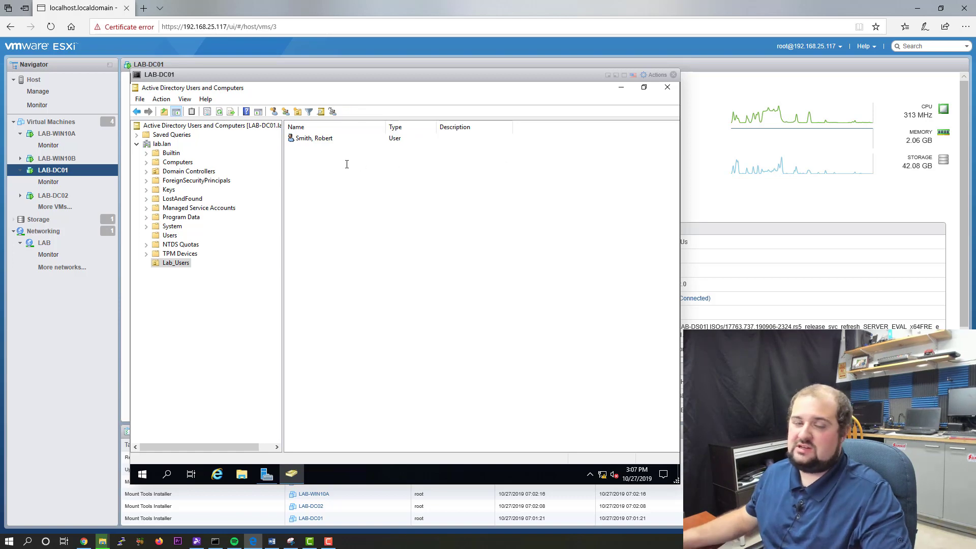
Step: In the user's properties, enter description 'Marlborough - Accountant', office Marlborough and the telephone number
{"action": "double_click", "coordinate": [329, 136]}
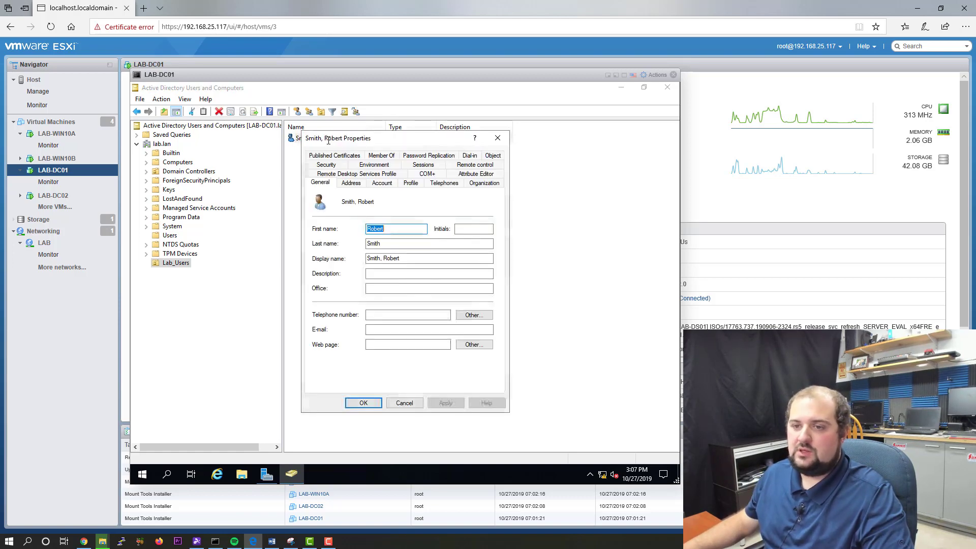
{"action": "left_click_drag", "start_coordinate": [434, 139], "coordinate": [436, 170]}
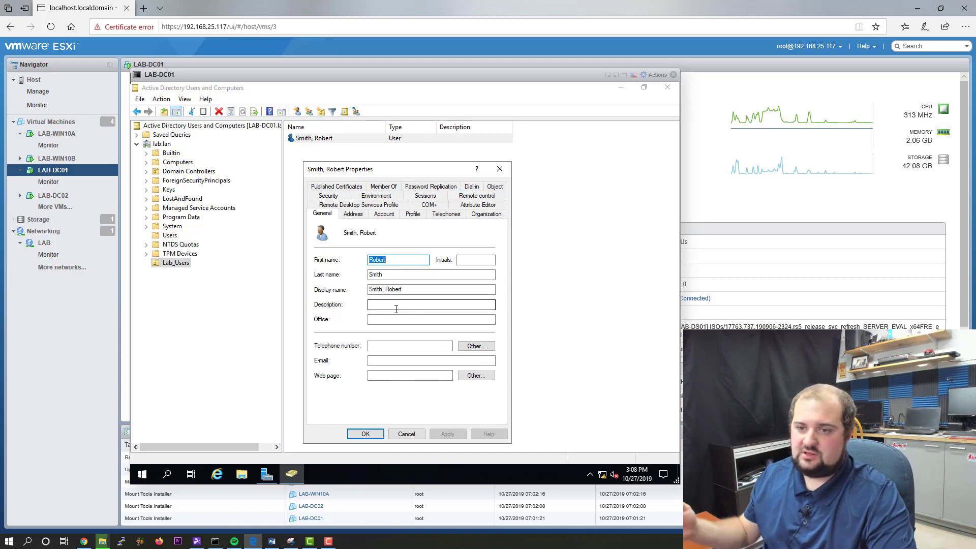
{"action": "left_click", "coordinate": [396, 304]}
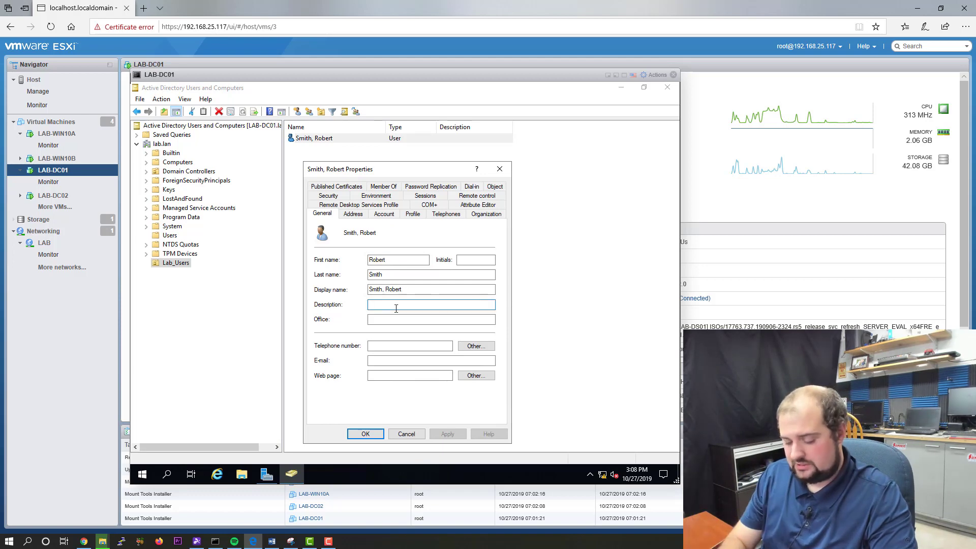
{"action": "type", "text": "Marlborou"}
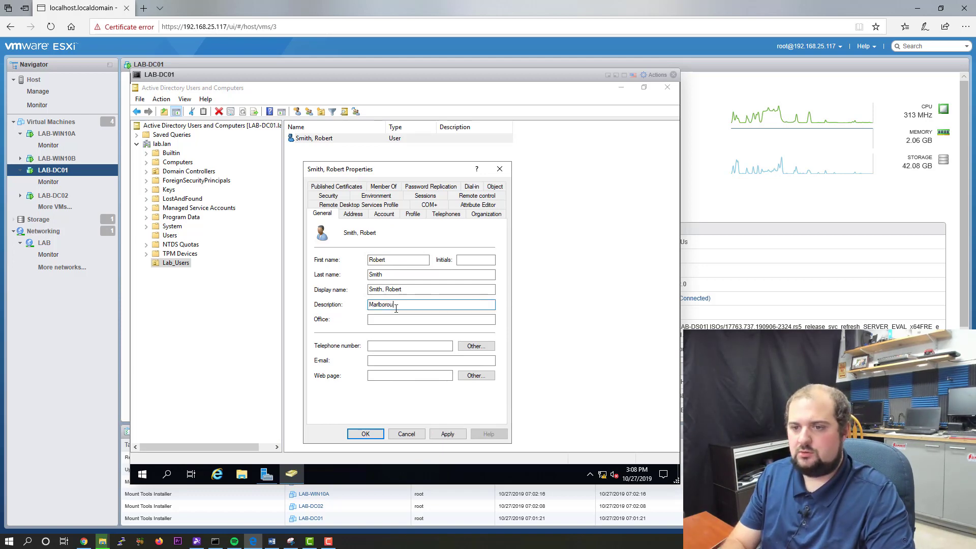
{"action": "type", "text": "gh - Acc"}
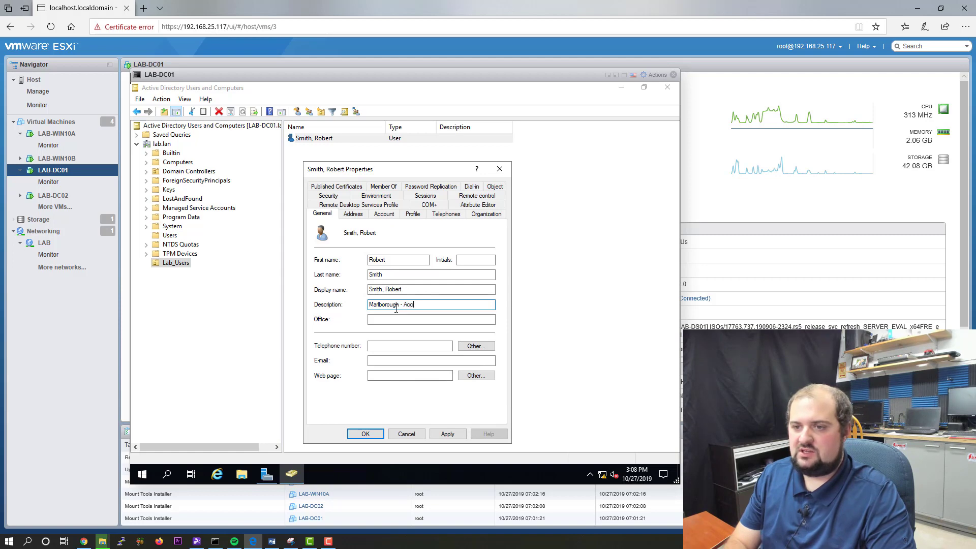
{"action": "type", "text": "ounatntant"}
{"action": "key", "text": "Tab"}
{"action": "type", "text": "Marlborough"}
{"action": "key", "text": "Tab"}
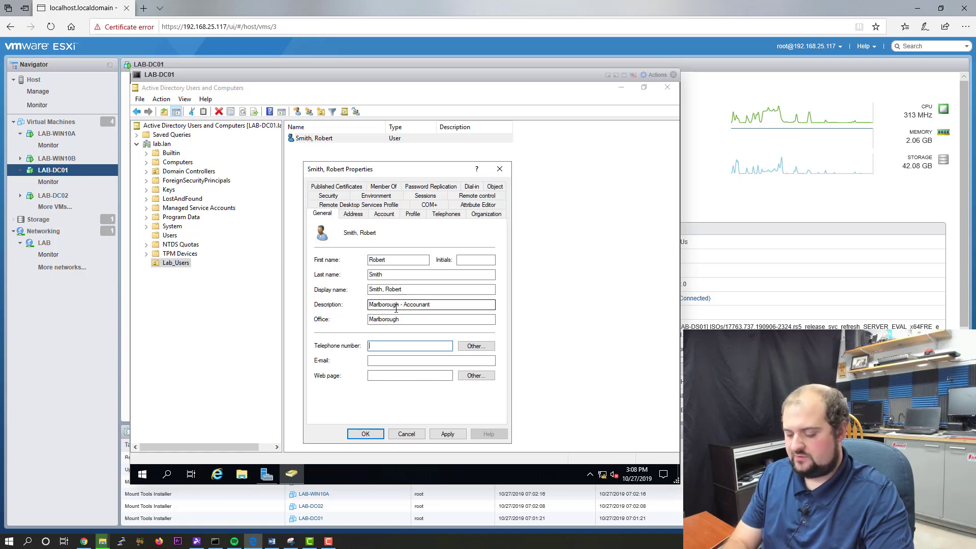
Step: Add the user's e-mail address and company web page, and apply the General details
{"action": "key", "text": "Tab"}
{"action": "key", "text": "Tab"}
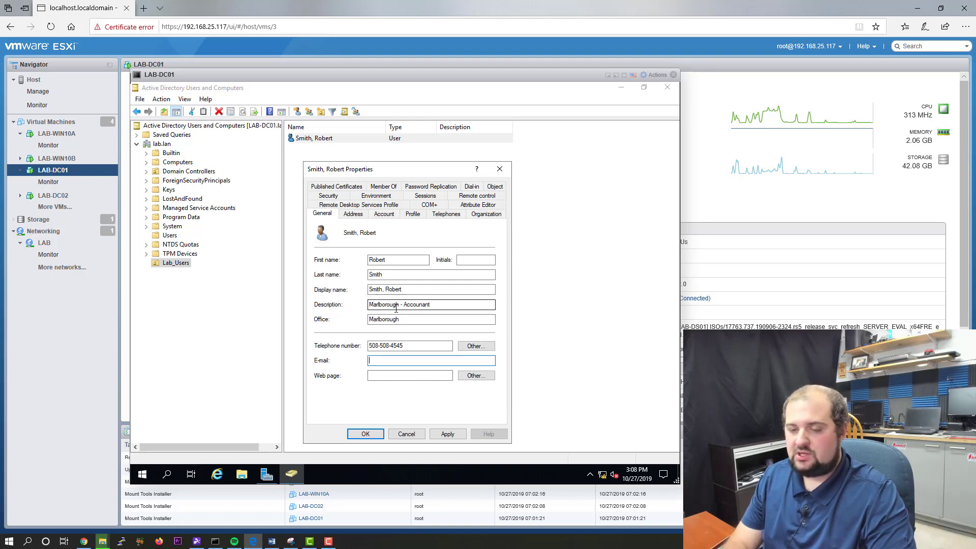
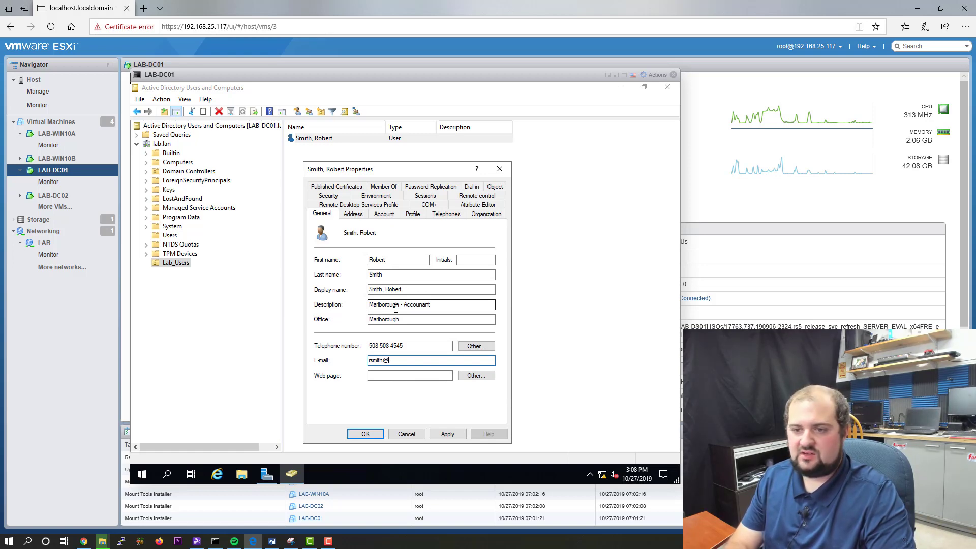
{"action": "key", "text": "Tab"}
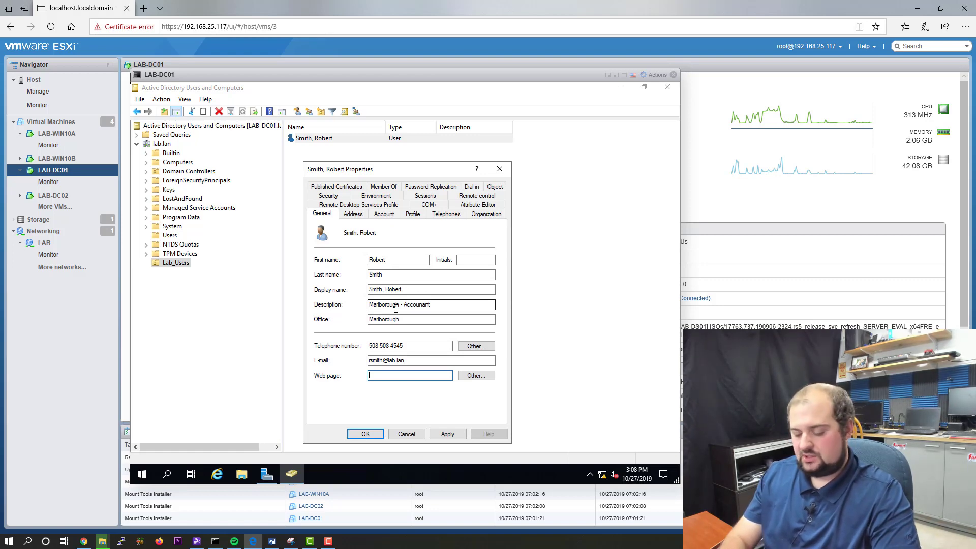
{"action": "type", "text": "https"}
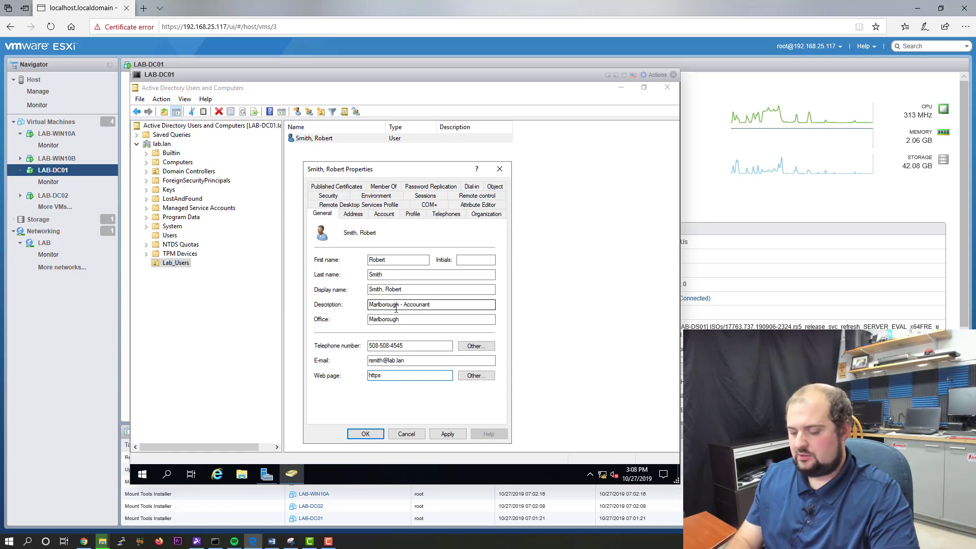
{"action": "type", "text": "://achubbar"}
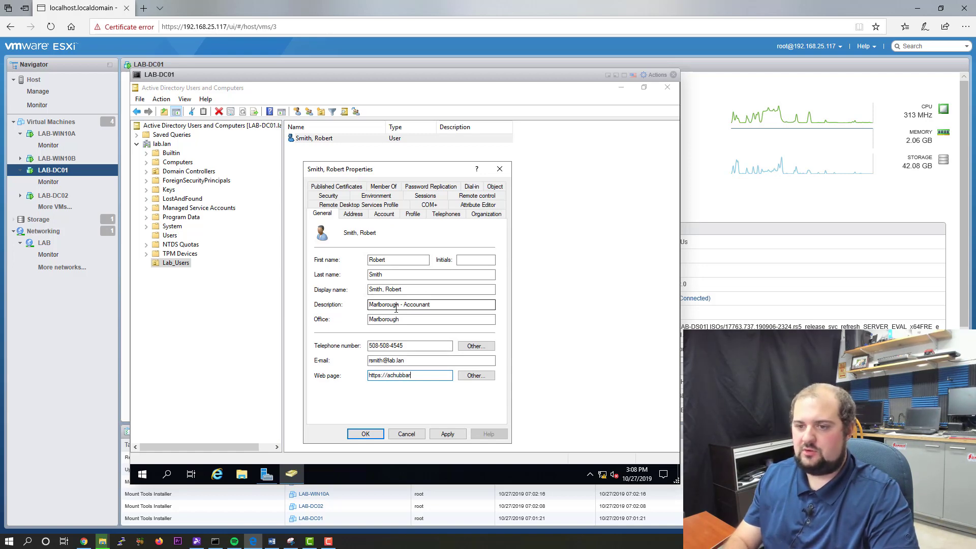
{"action": "type", "text": "d.com"}
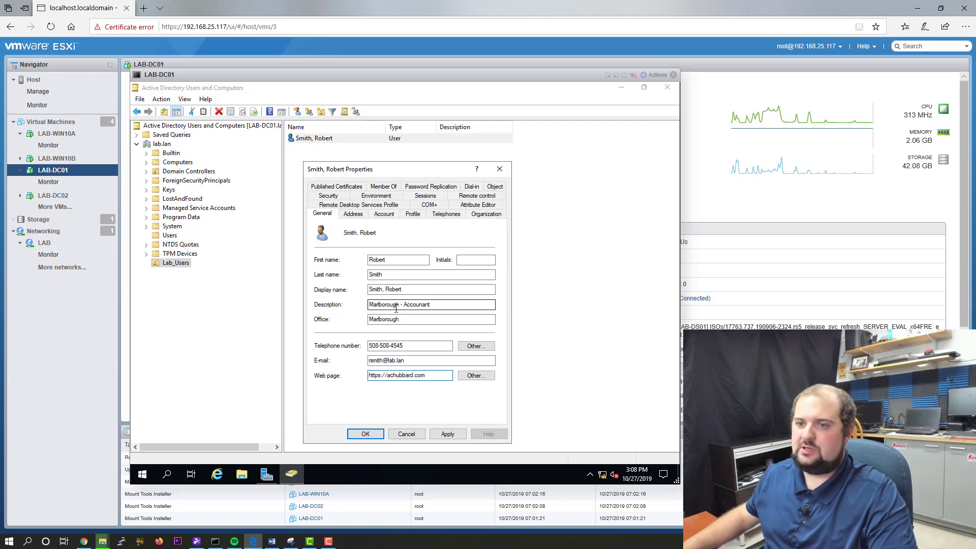
{"action": "left_click", "coordinate": [448, 434]}
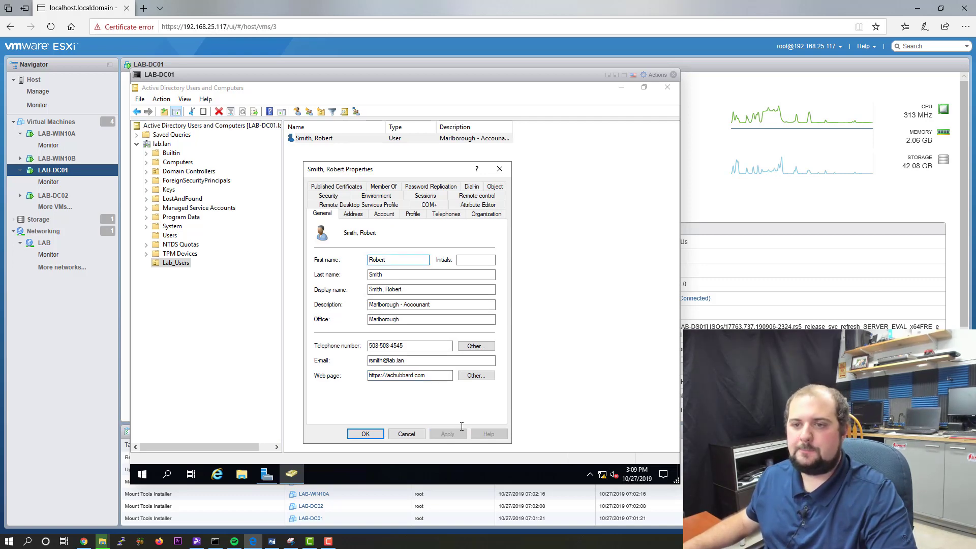
{"action": "left_click", "coordinate": [391, 214]}
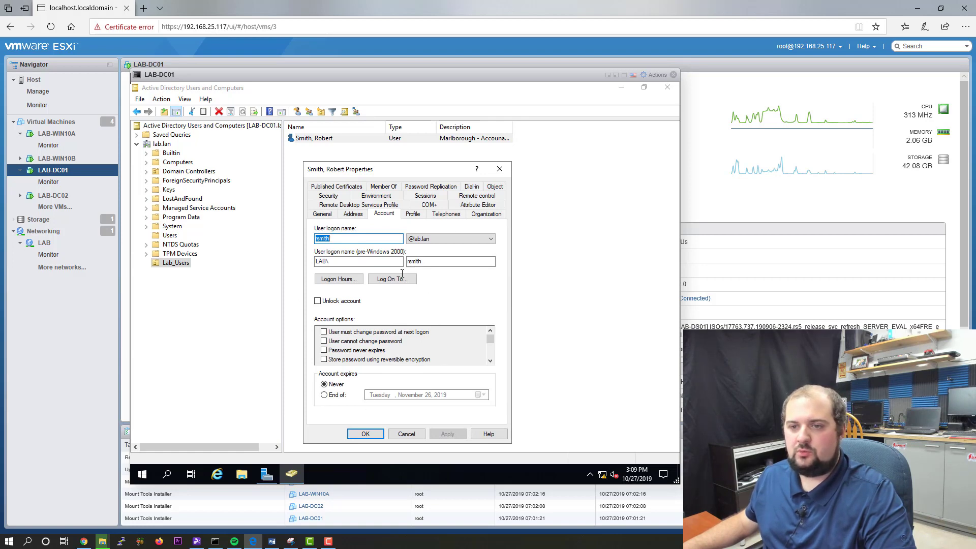
{"action": "left_click", "coordinate": [332, 281]}
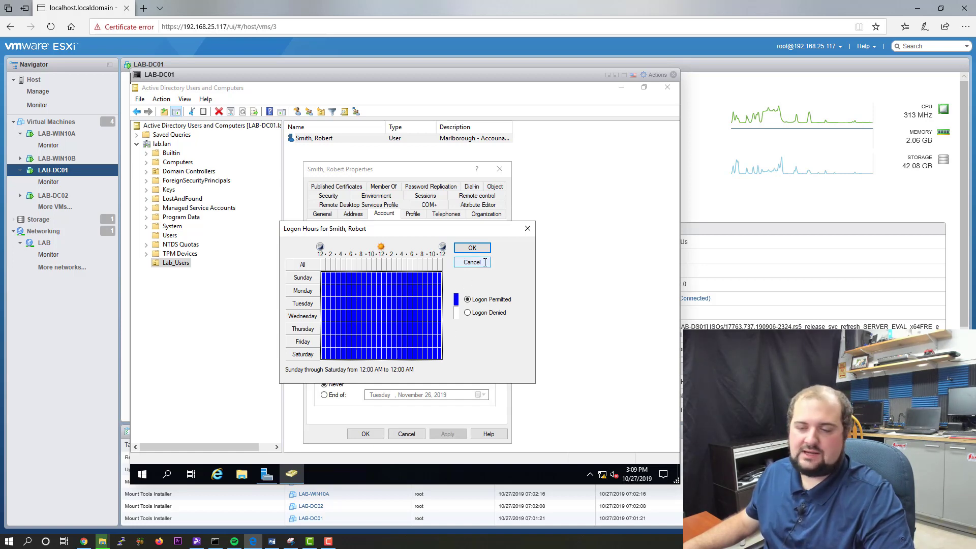
{"action": "left_click", "coordinate": [485, 263]}
{"action": "left_click", "coordinate": [413, 281]}
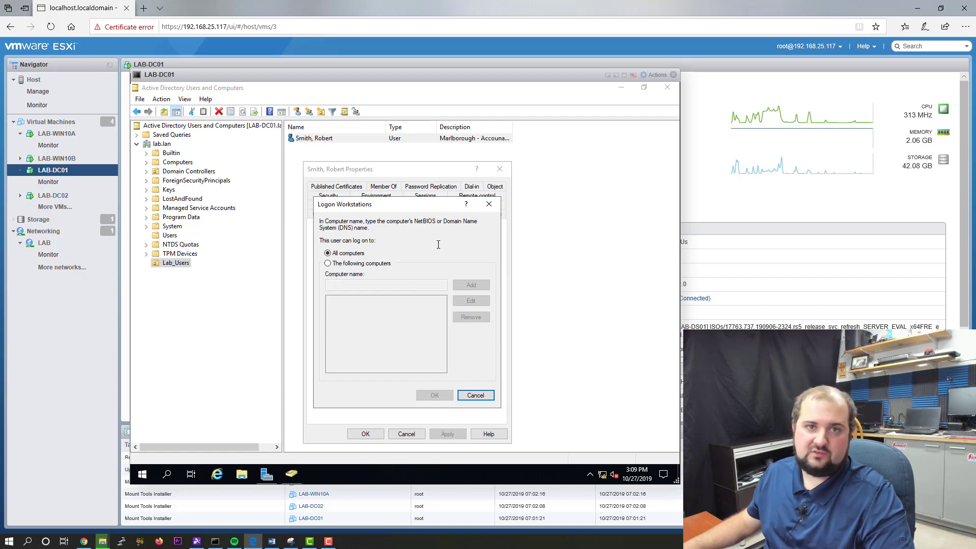
{"action": "left_click", "coordinate": [471, 397]}
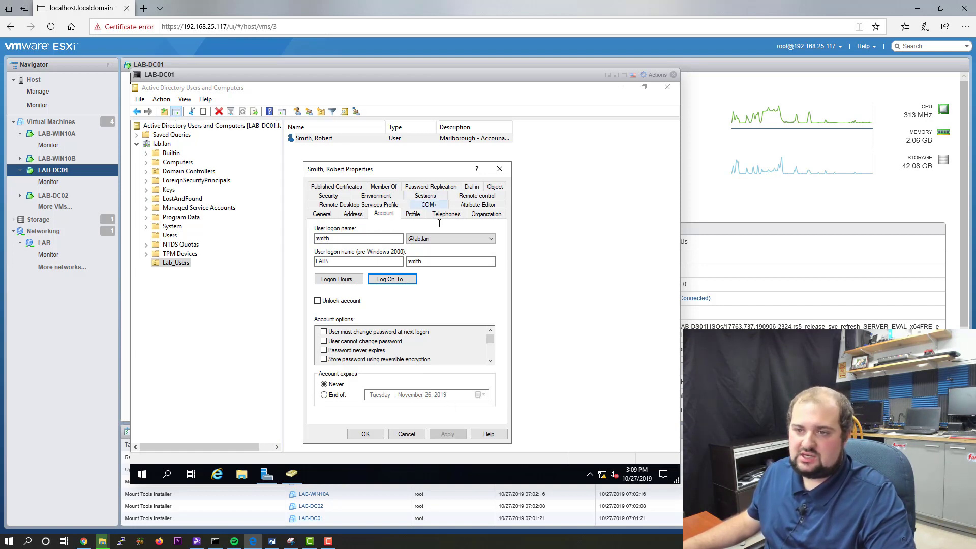
Step: View the user's Profile tab, with profile path and logon script still blank
{"action": "left_click", "coordinate": [413, 214]}
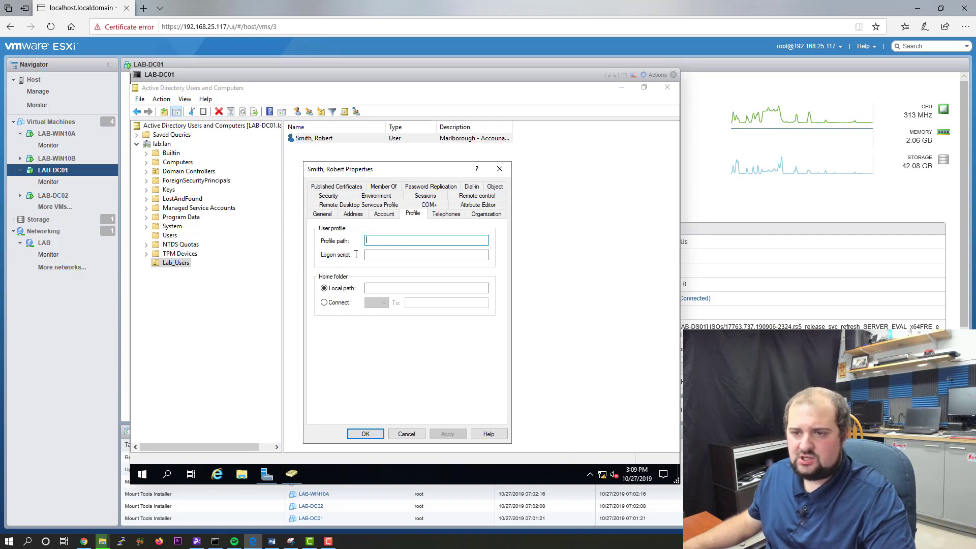
{"action": "left_click", "coordinate": [372, 256]}
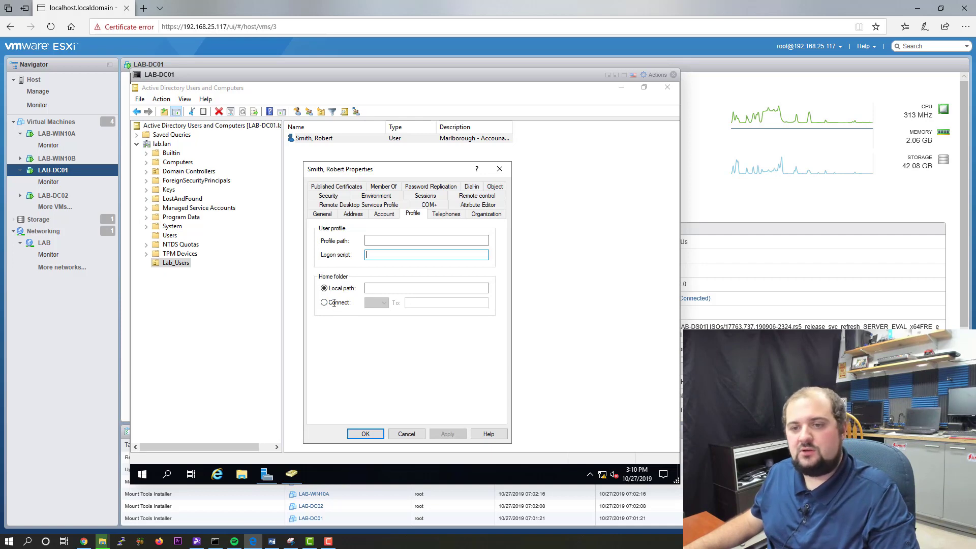
Step: Try mapping home folder Z: to \\lab-fs01\Users\%username%, then save an empty local home path instead
{"action": "left_click", "coordinate": [337, 302]}
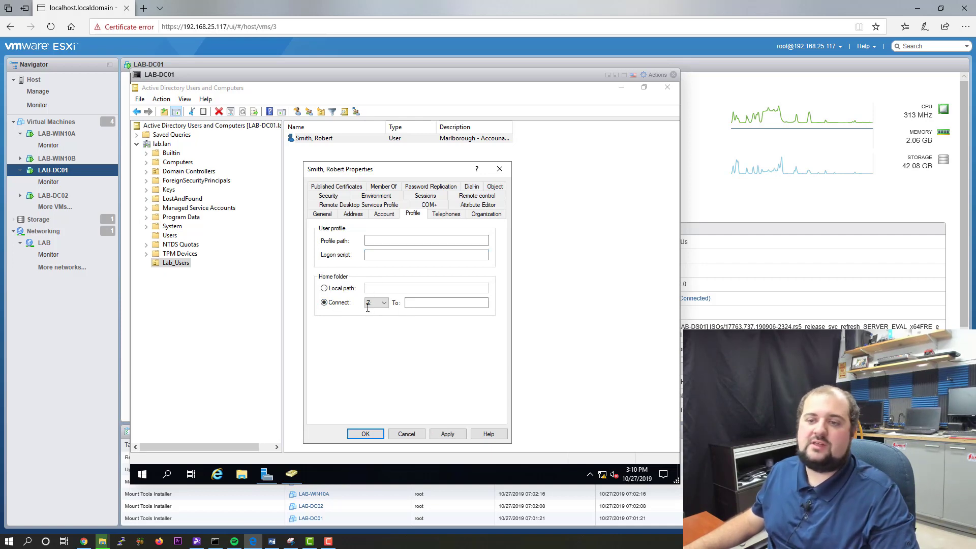
{"action": "left_click", "coordinate": [415, 303]}
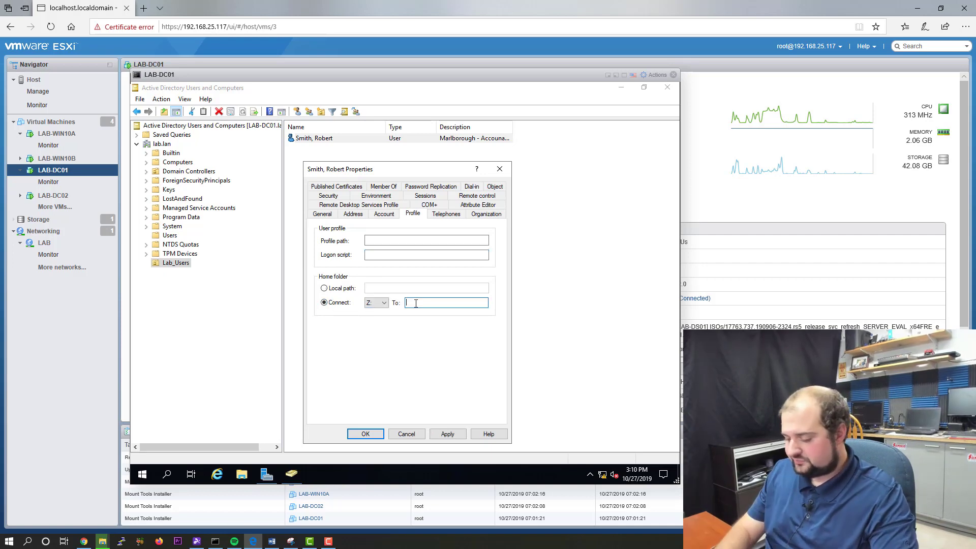
{"action": "type", "text": "\\\\"}
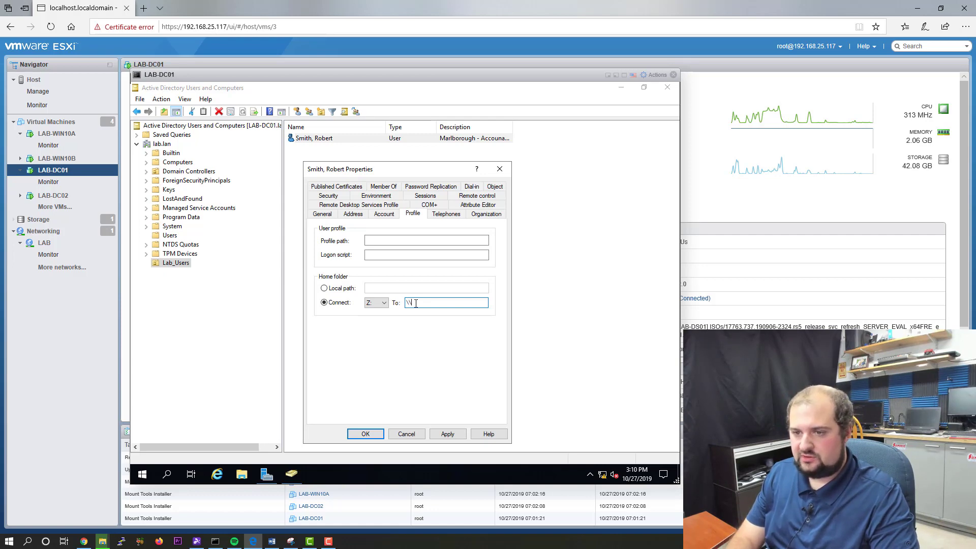
{"action": "type", "text": "lab-fs01"}
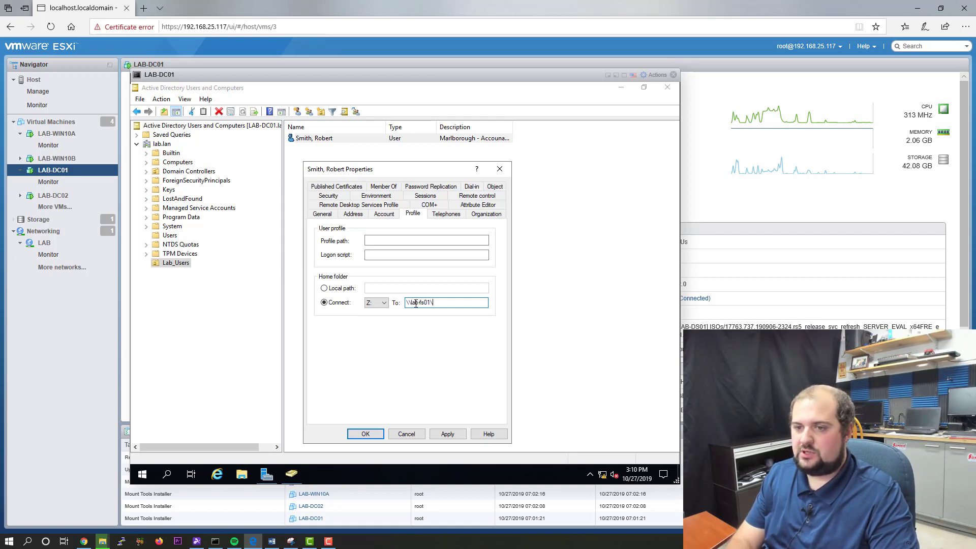
{"action": "type", "text": "\\Users\\"}
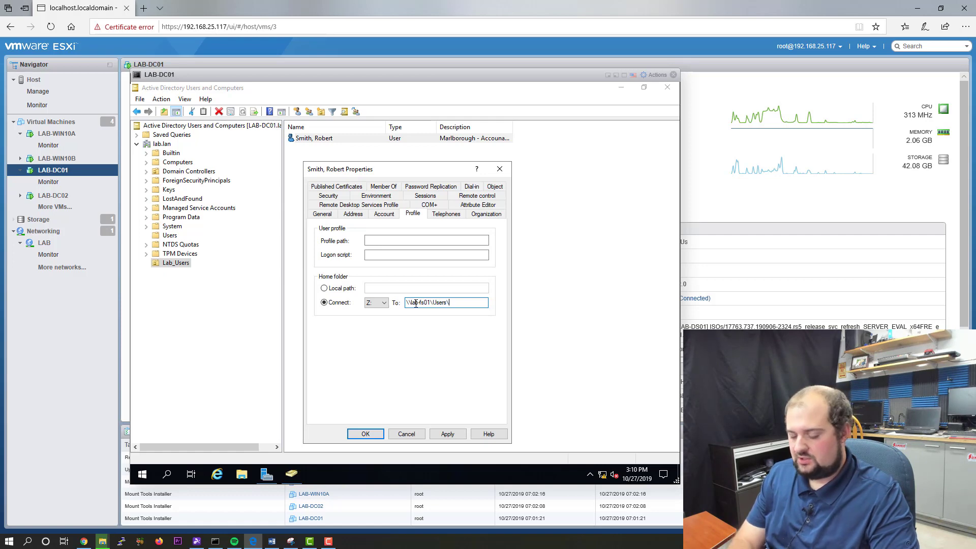
{"action": "type", "text": "%username%"}
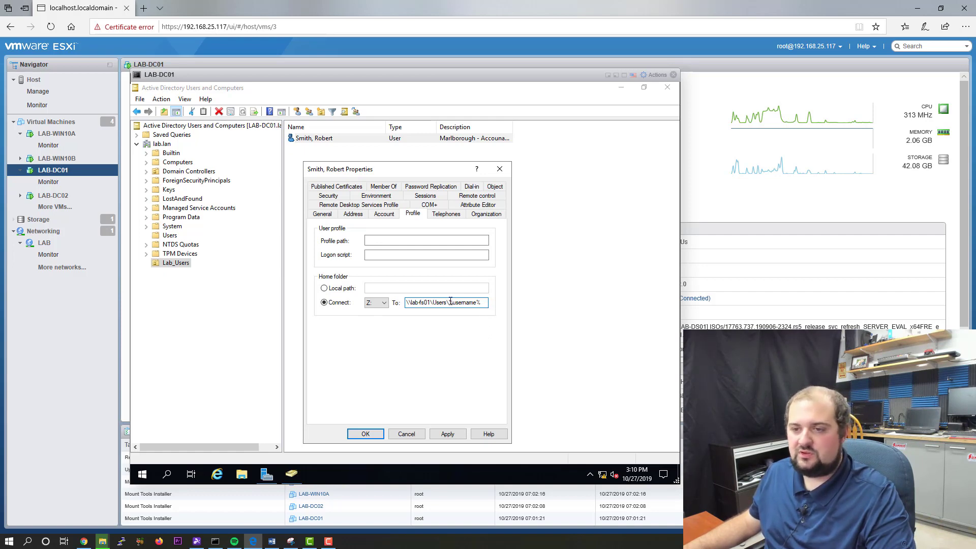
{"action": "left_click_drag", "start_coordinate": [449, 302], "coordinate": [487, 301]}
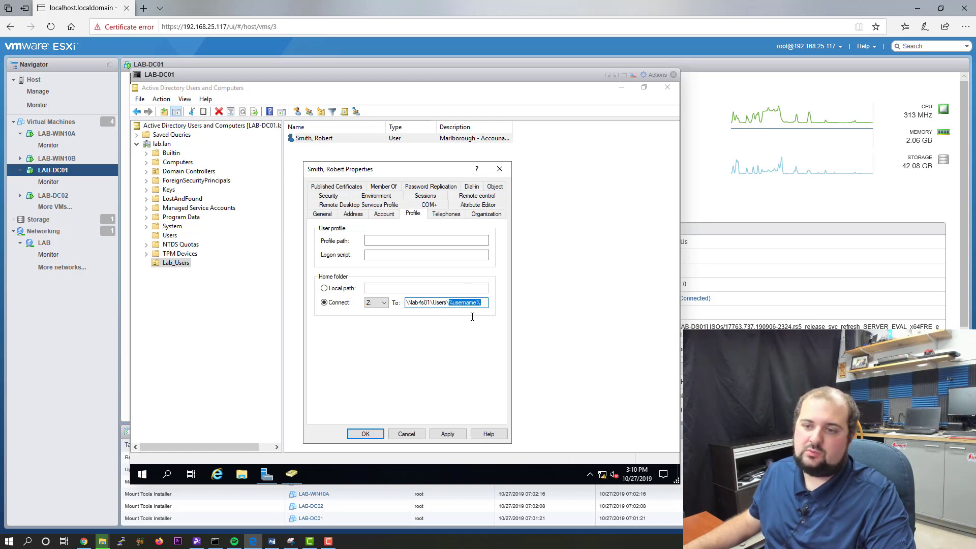
{"action": "left_click_drag", "start_coordinate": [433, 302], "coordinate": [447, 302]}
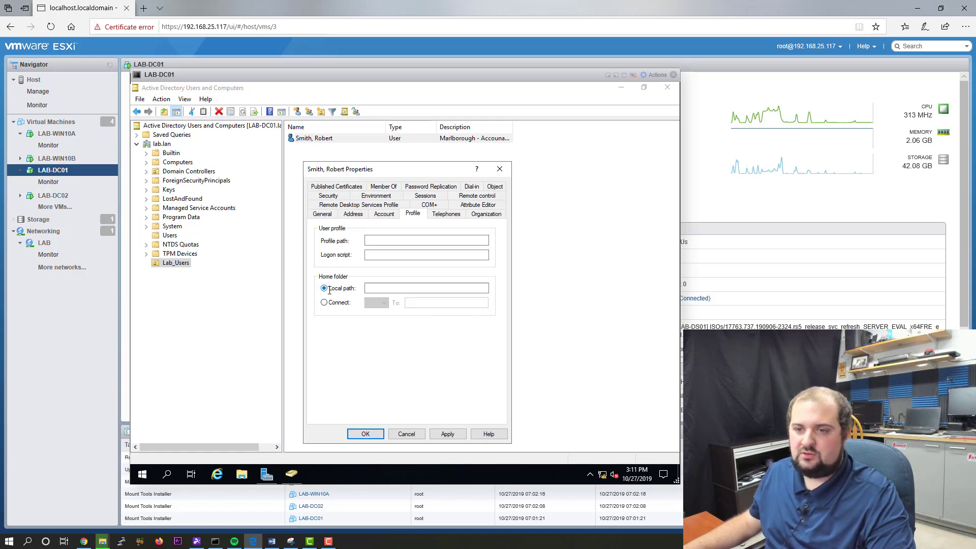
{"action": "left_click", "coordinate": [447, 433]}
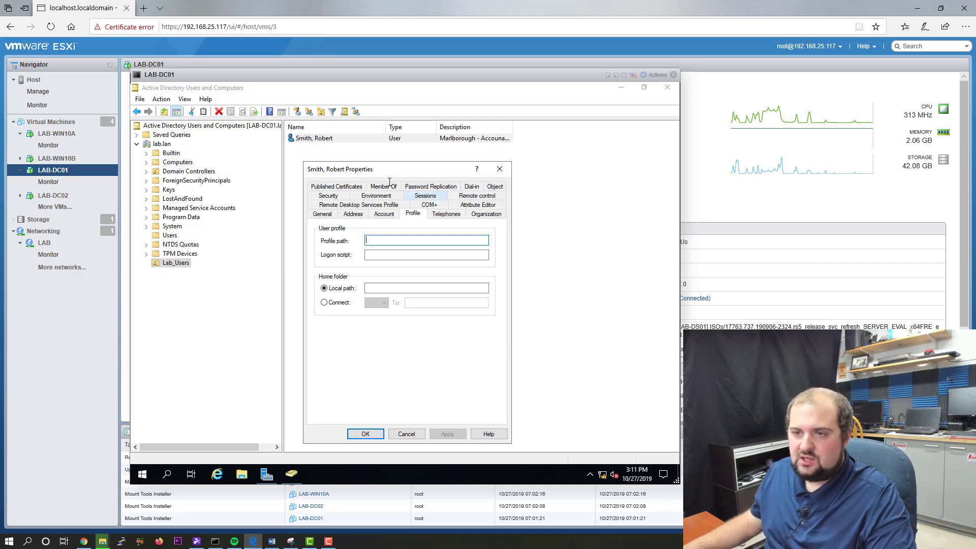
Step: Set Job Title Accountant, Department Finance and the company domain on the Organization tab
{"action": "left_click", "coordinate": [498, 215]}
{"action": "left_click", "coordinate": [387, 234]}
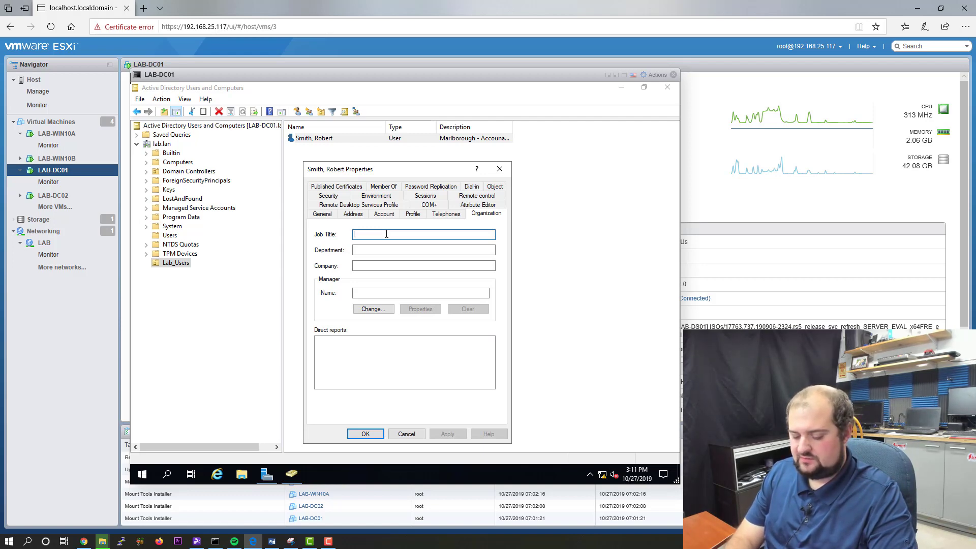
{"action": "type", "text": "Accountant"}
{"action": "key", "text": "Tab"}
{"action": "type", "text": "Finan"}
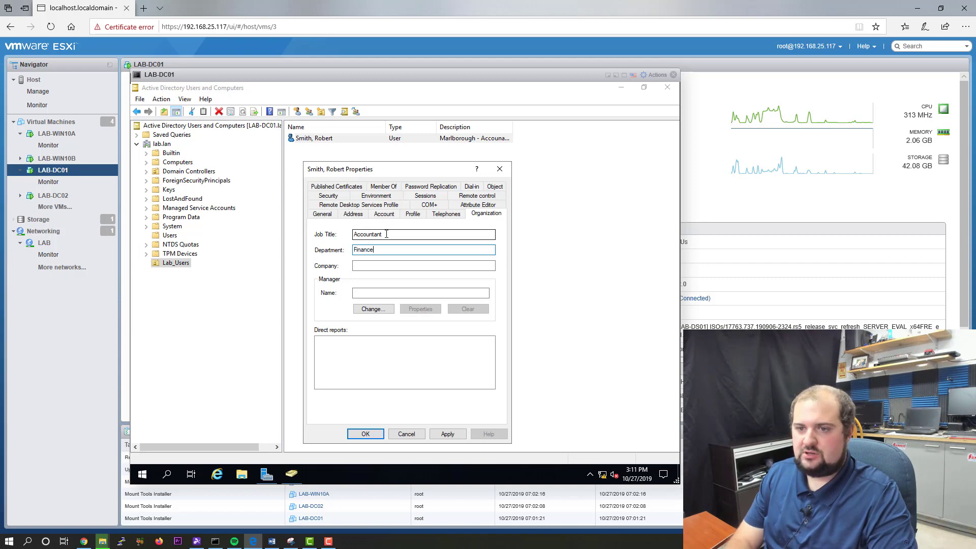
{"action": "key", "text": "Tab"}
{"action": "type", "text": "achubbard.com"}
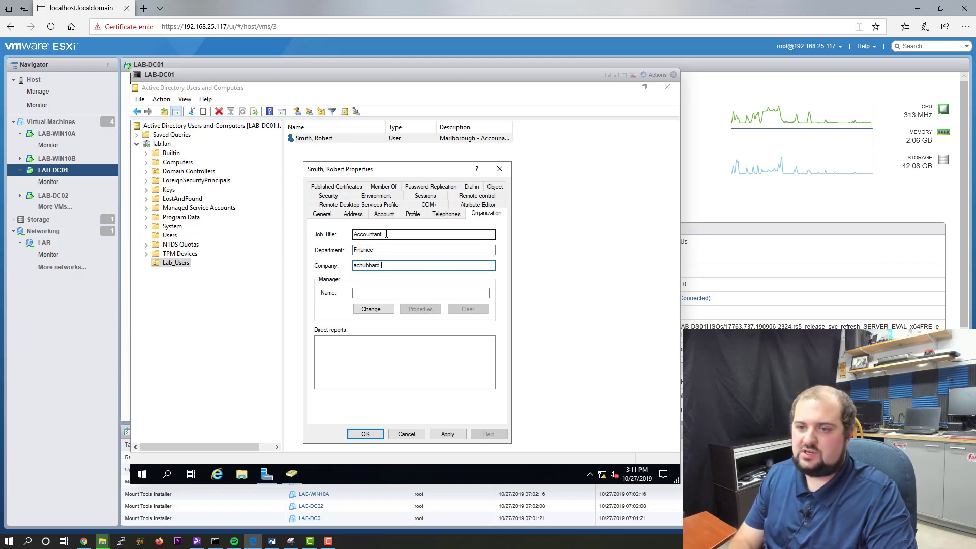
{"action": "key", "text": "Tab"}
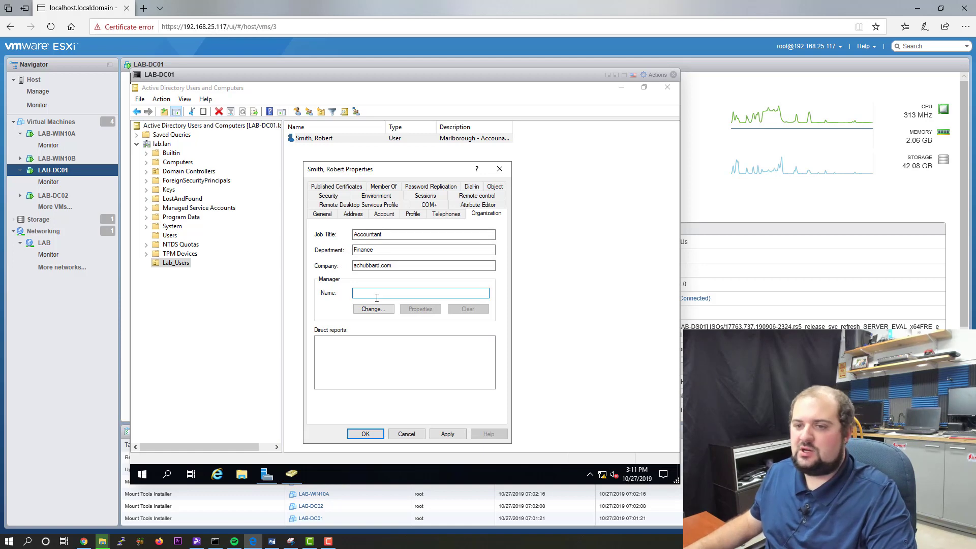
Step: Pick Administrator as the user's manager and apply the organization details
{"action": "left_click", "coordinate": [379, 309]}
{"action": "left_click_drag", "start_coordinate": [394, 242], "coordinate": [398, 289]}
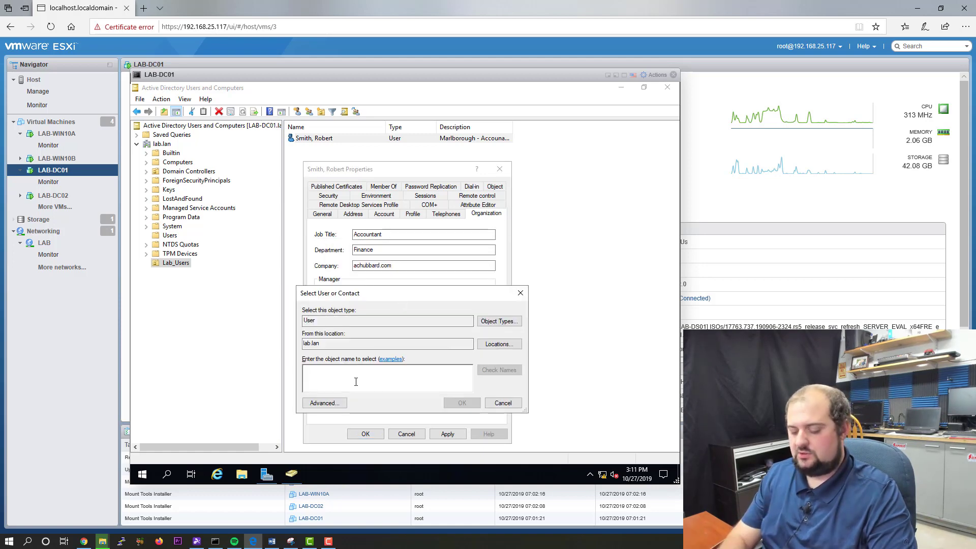
{"action": "type", "text": "admini"}
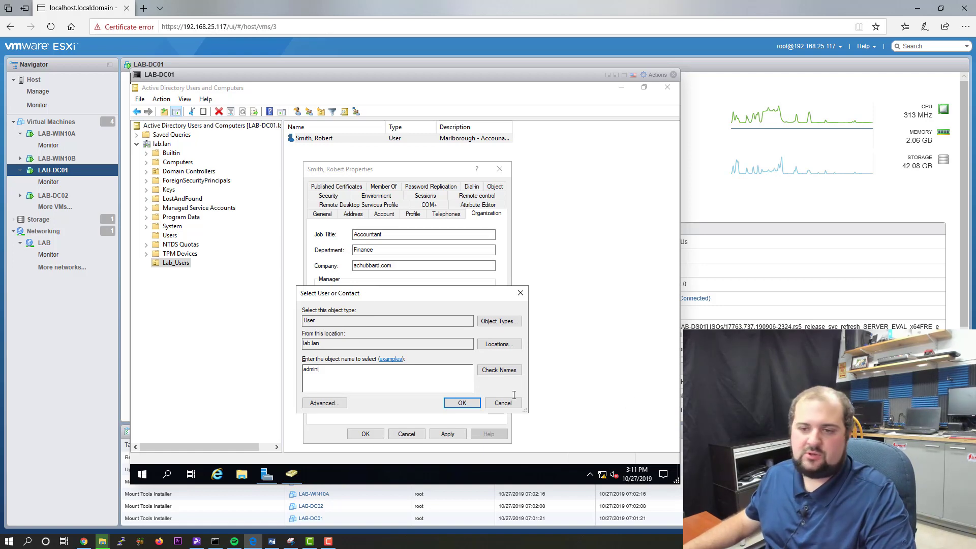
{"action": "left_click", "coordinate": [508, 370]}
{"action": "left_click", "coordinate": [452, 403]}
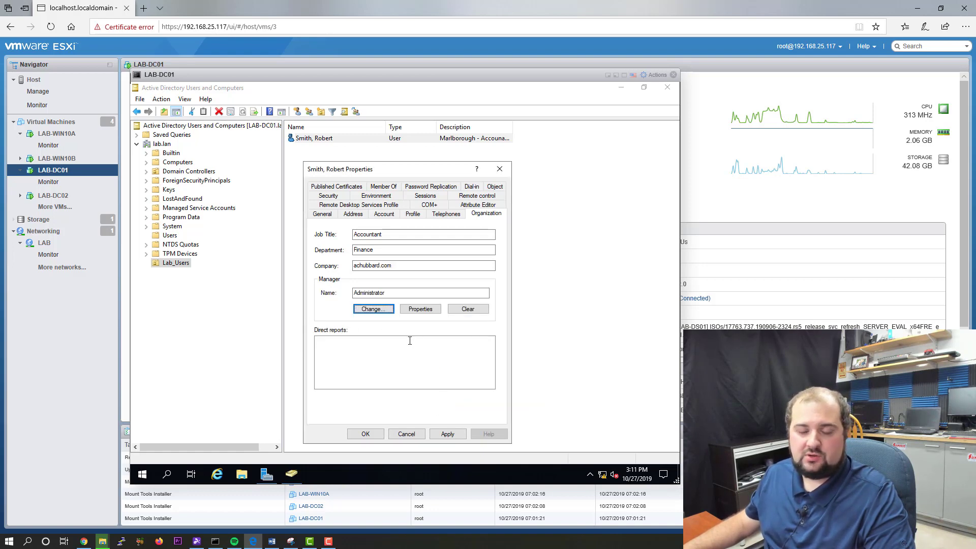
{"action": "double_click", "coordinate": [384, 293]}
{"action": "left_click", "coordinate": [384, 292]}
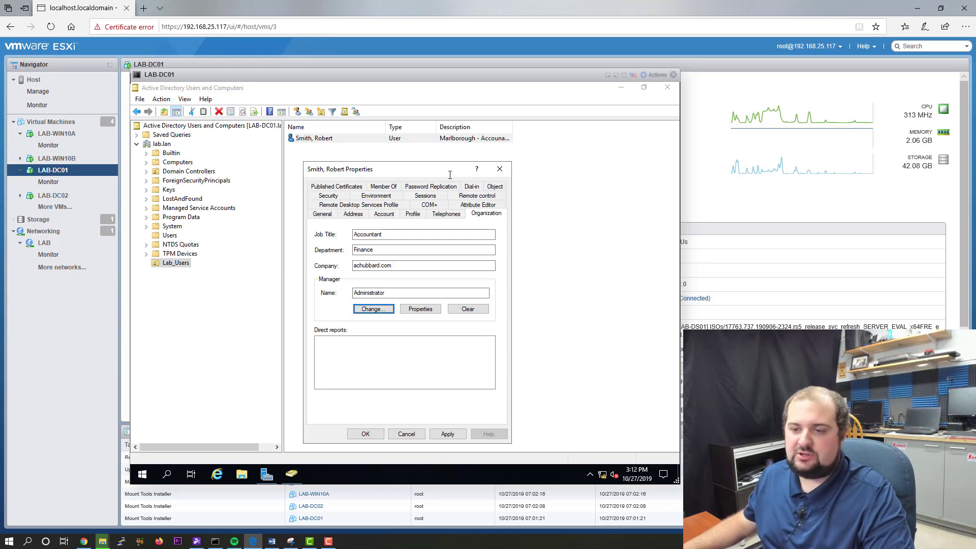
Step: Apply the organization details, confirm Domain Users is the only group membership, and close the properties
{"action": "left_click", "coordinate": [449, 435]}
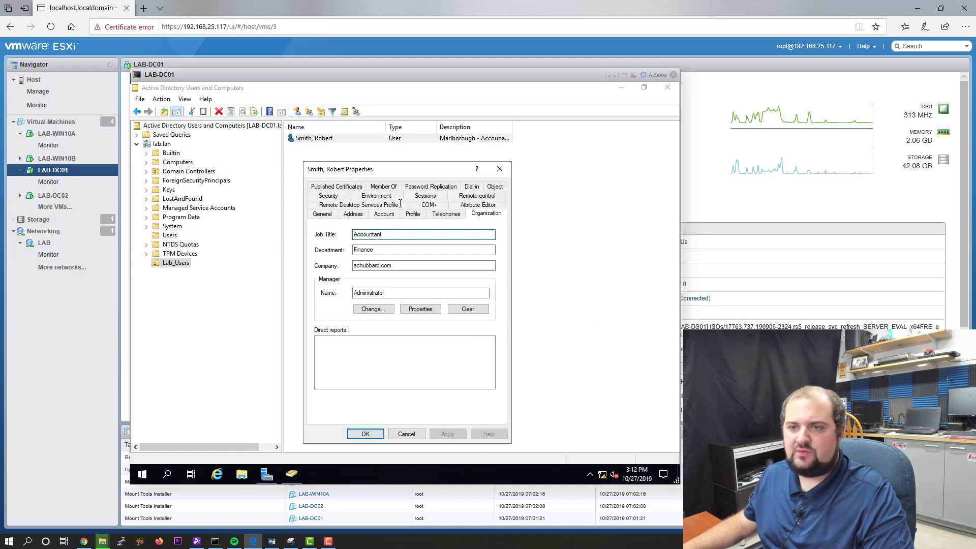
{"action": "left_click", "coordinate": [383, 187]}
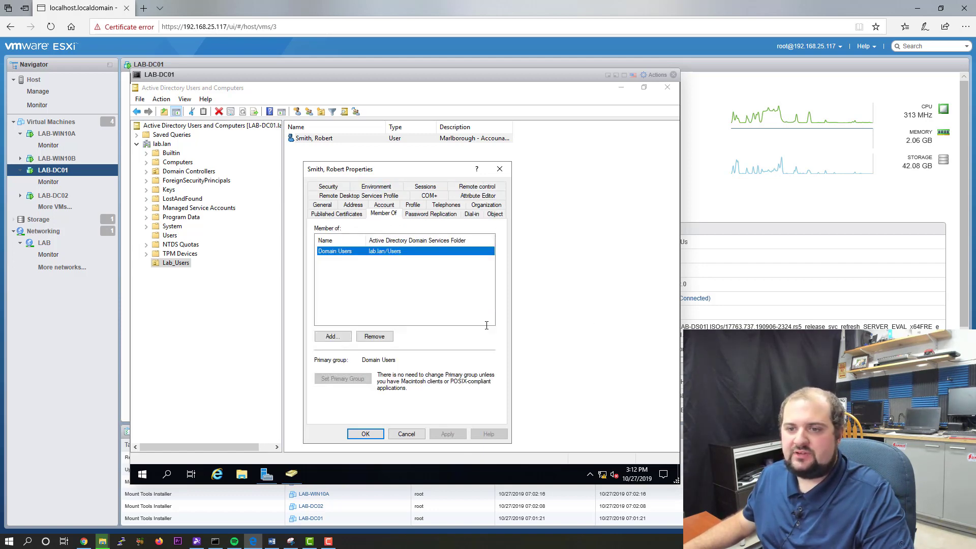
{"action": "left_click", "coordinate": [400, 290]}
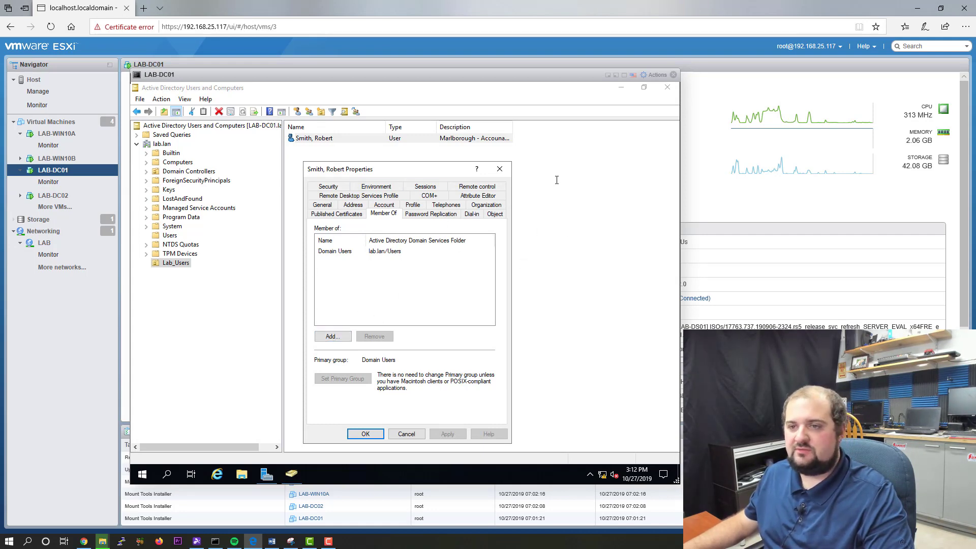
{"action": "left_click", "coordinate": [365, 433]}
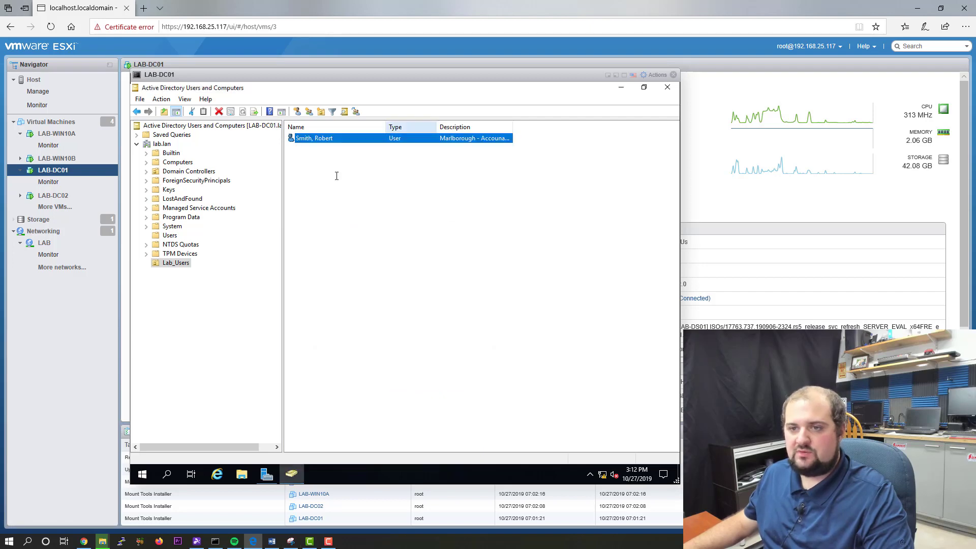
Step: Close the LAB-DC01 console and open LAB-WIN10A's console in the browser
{"action": "left_click", "coordinate": [674, 75]}
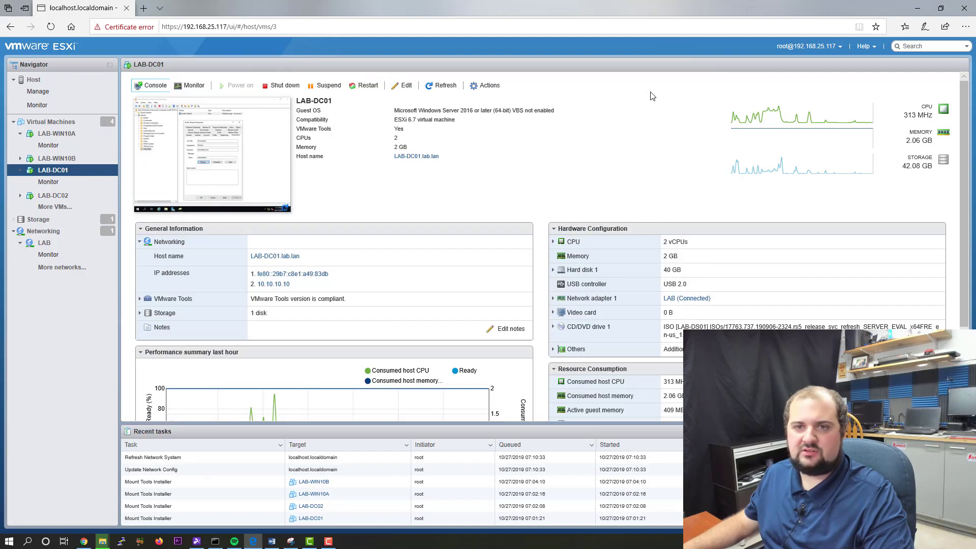
{"action": "left_click", "coordinate": [65, 139]}
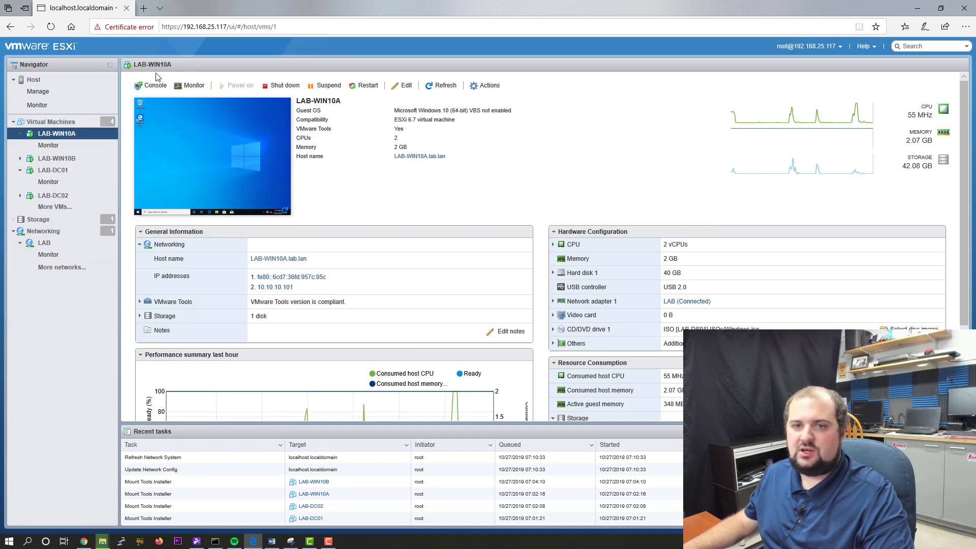
{"action": "left_click", "coordinate": [155, 85]}
{"action": "left_click", "coordinate": [168, 96]}
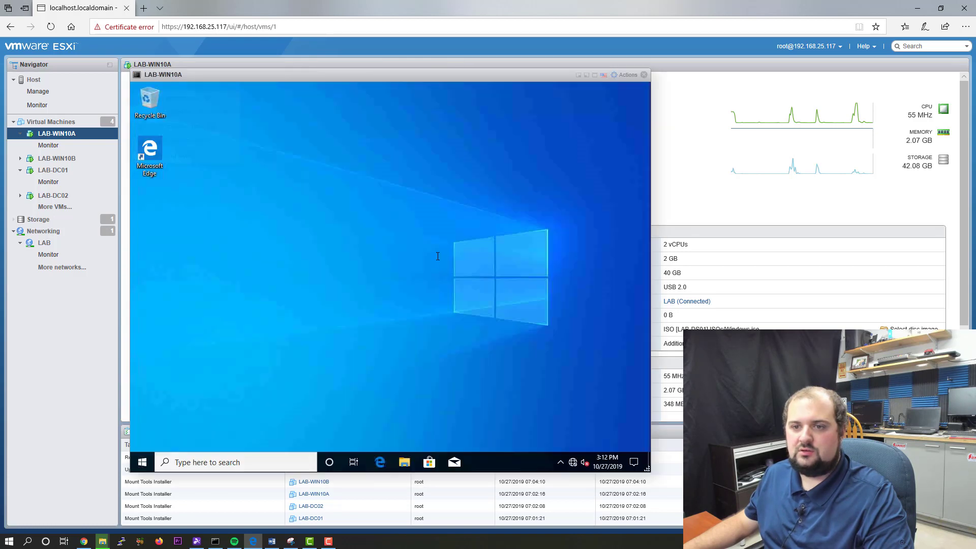
Step: Sign the current Windows user out of LAB-WIN10A from the Start right-click menu
{"action": "right_click", "coordinate": [142, 462]}
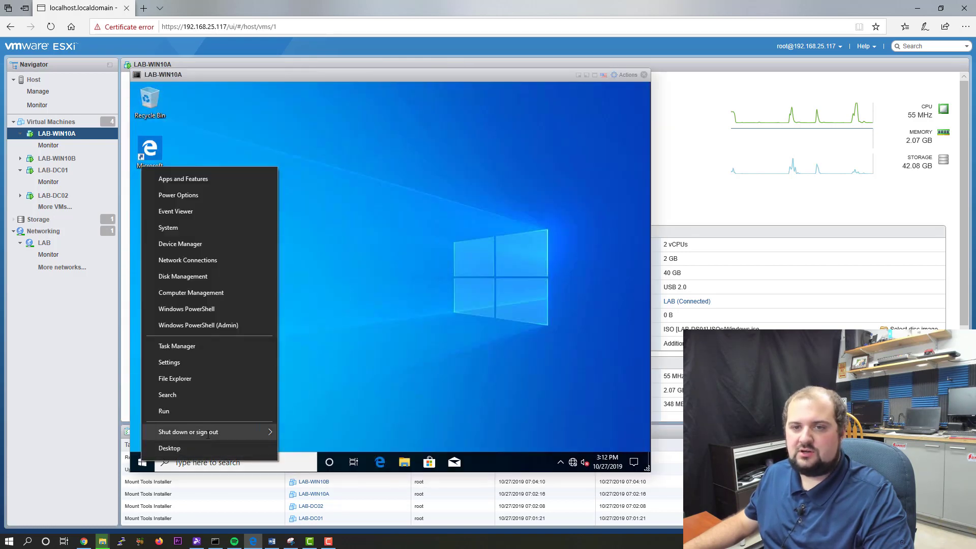
{"action": "mouse_move", "coordinate": [208, 435]}
{"action": "left_click", "coordinate": [305, 380]}
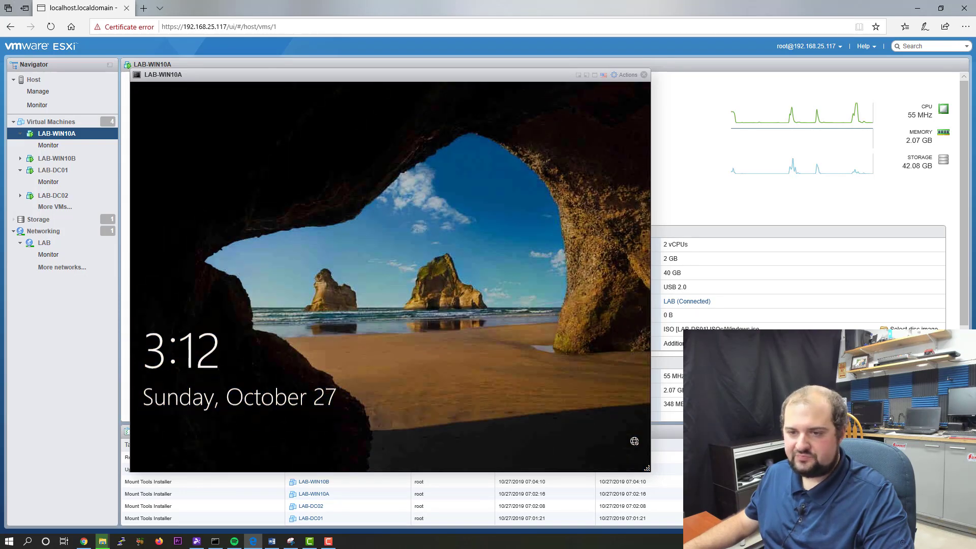
Step: Sign in to LAB-WIN10A as Other user rsmith with the account password
{"action": "left_click", "coordinate": [551, 225]}
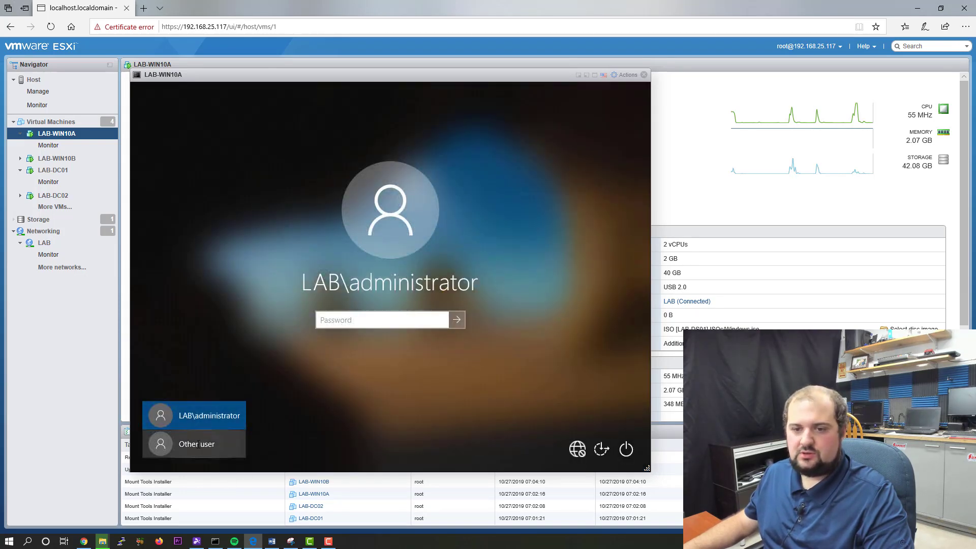
{"action": "left_click", "coordinate": [196, 444]}
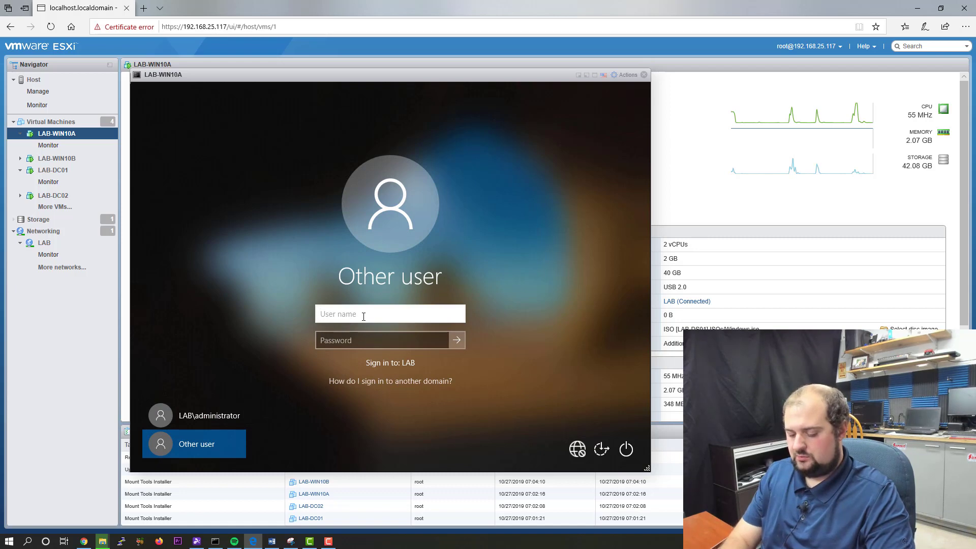
{"action": "key", "text": "Tab"}
{"action": "type", "text": "••••••••"}
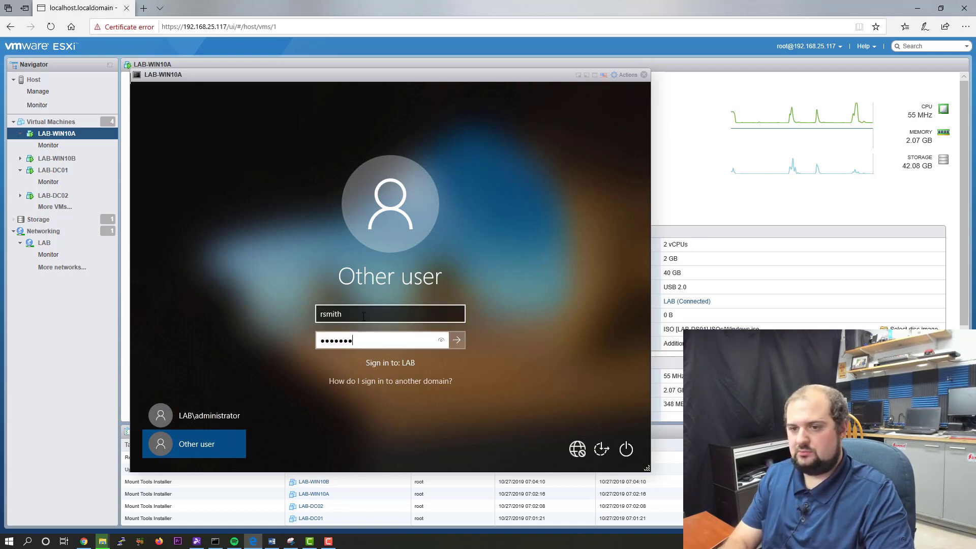
{"action": "key", "text": "Return"}
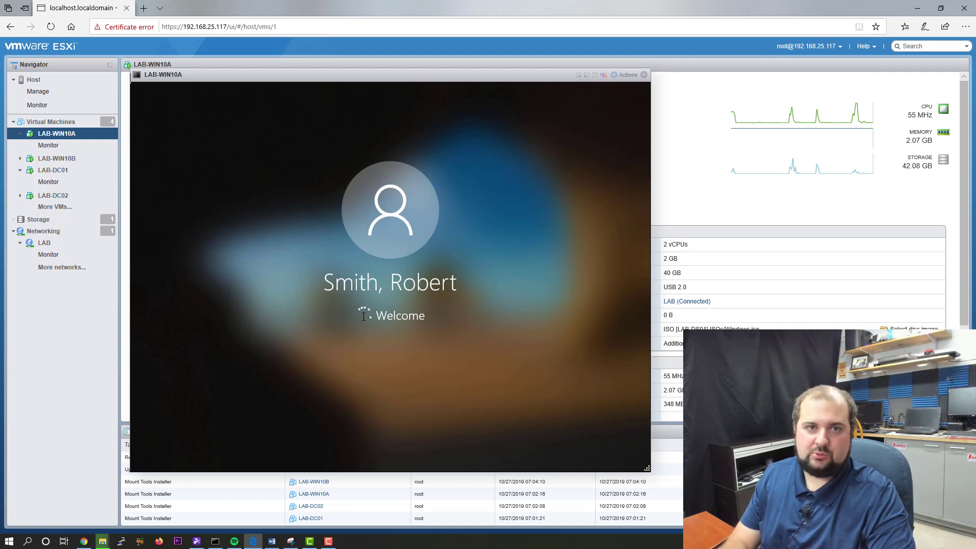